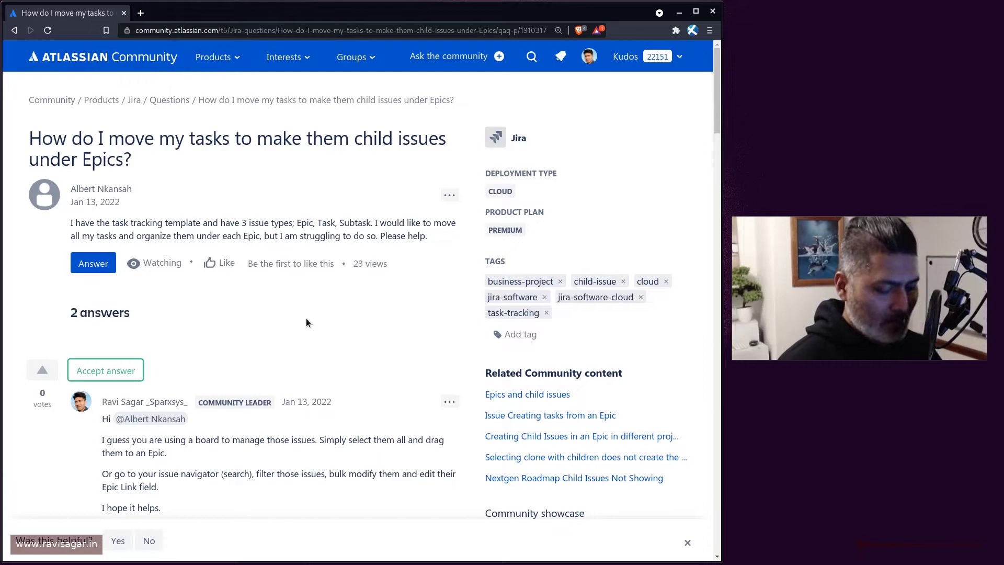
Step: Load ravisagar.in/contact in a new browser tab
key("ctrl+t")
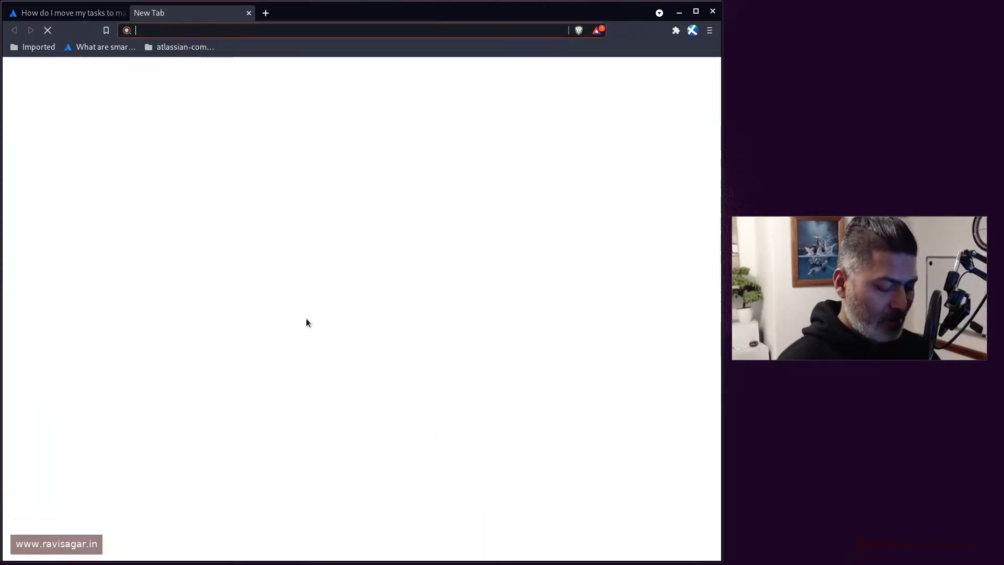
type("ravisagar.in/con")
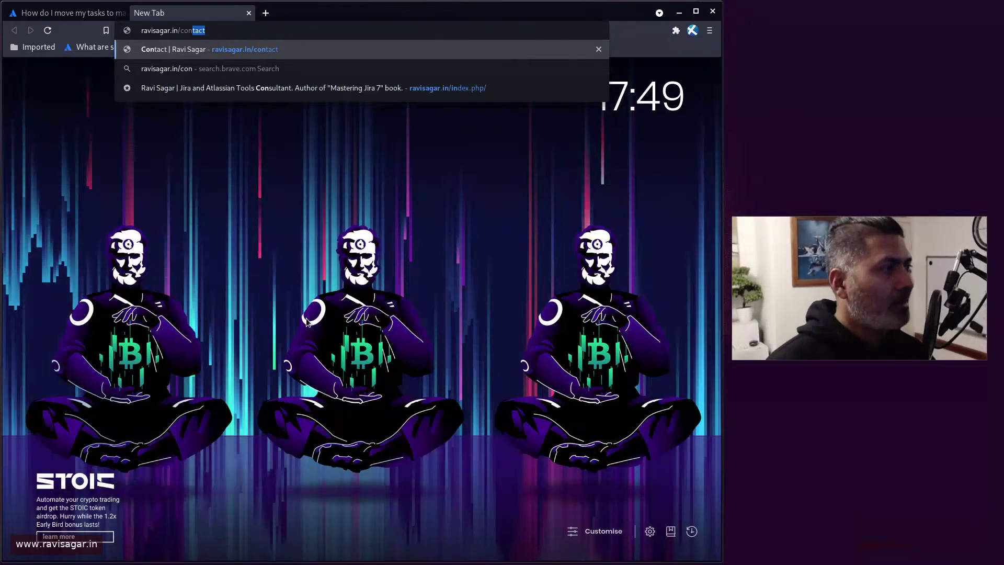
key("Return")
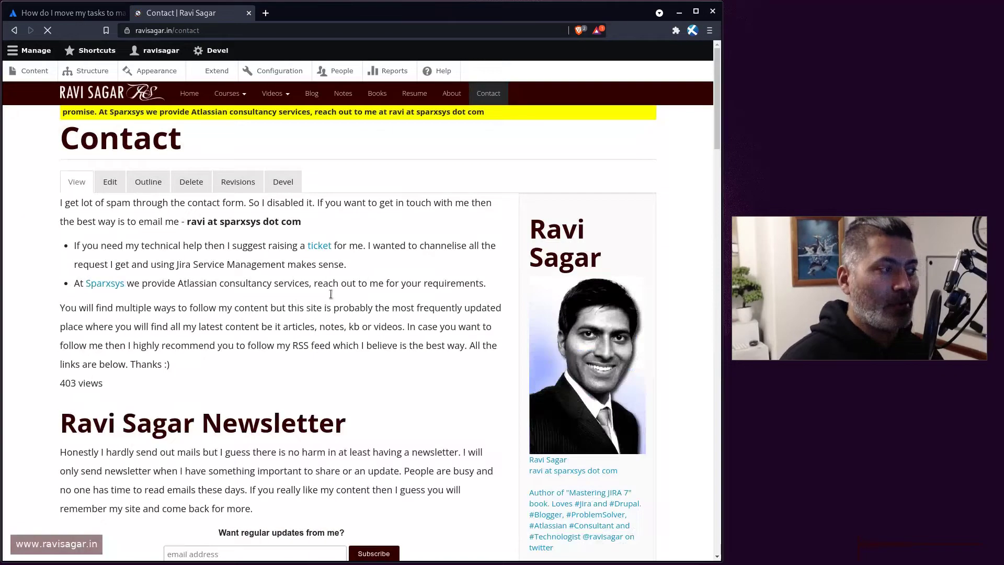
scroll(395, 323, "down", 6)
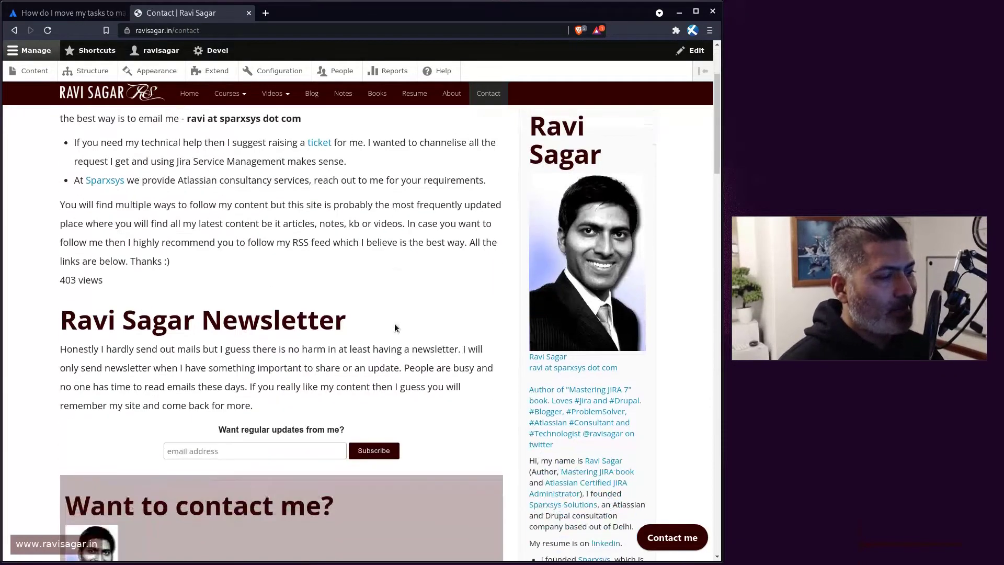
Step: Open and close the Contact me form, then go back to the Community question tab
left_click(661, 538)
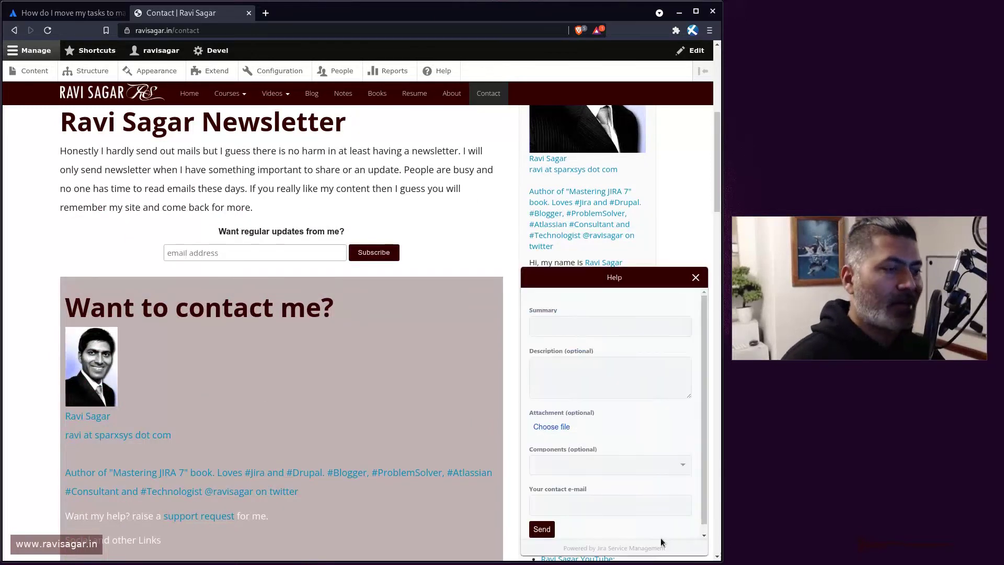
left_click(696, 278)
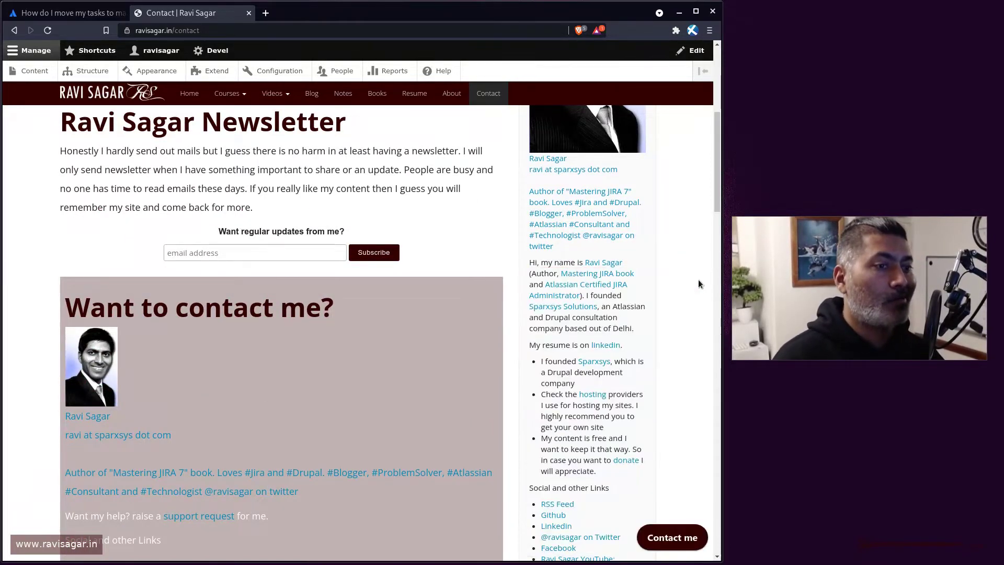
left_click(62, 15)
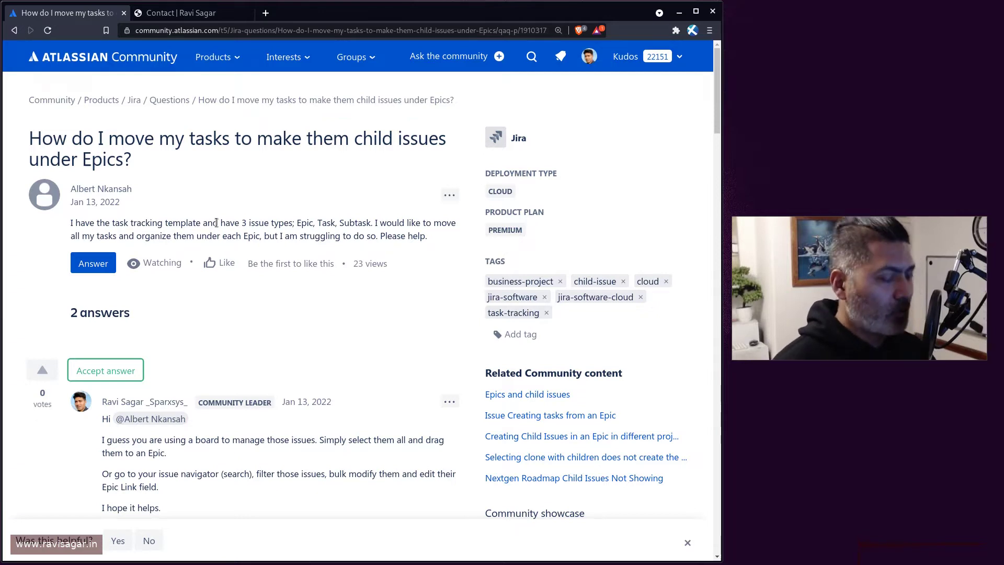
key("ctrl+Tab")
Step: Load Jira in the contact page's tab and open issue BT-64 from the Bug Tracking project
key("ctrl+l")
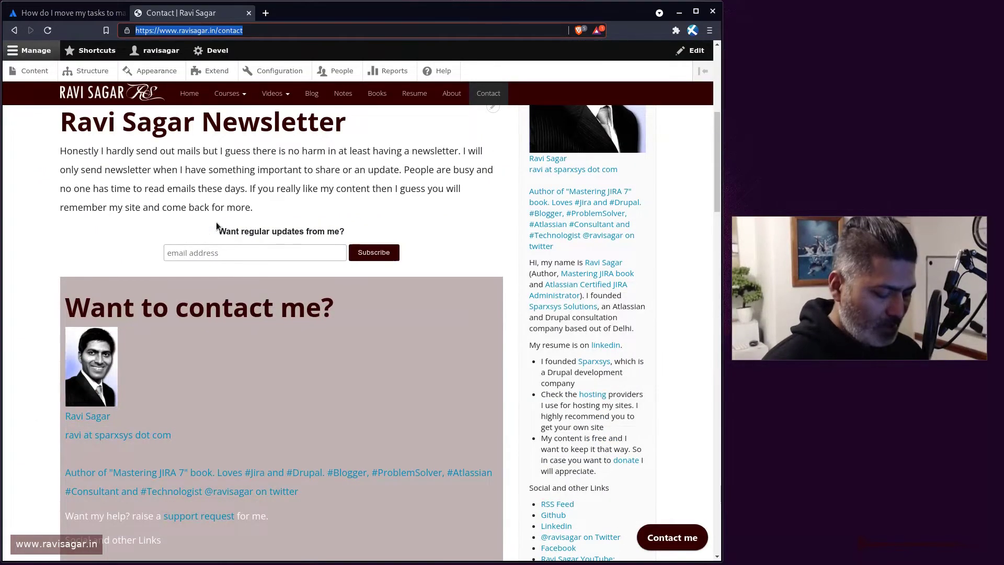
type("jiratutorial.atlassian.net")
key("Return")
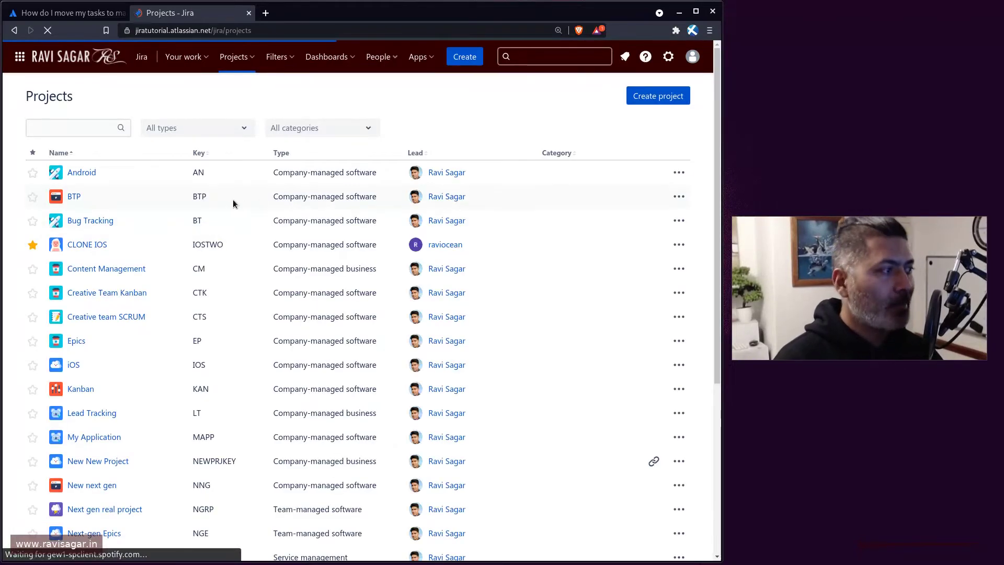
left_click(85, 228)
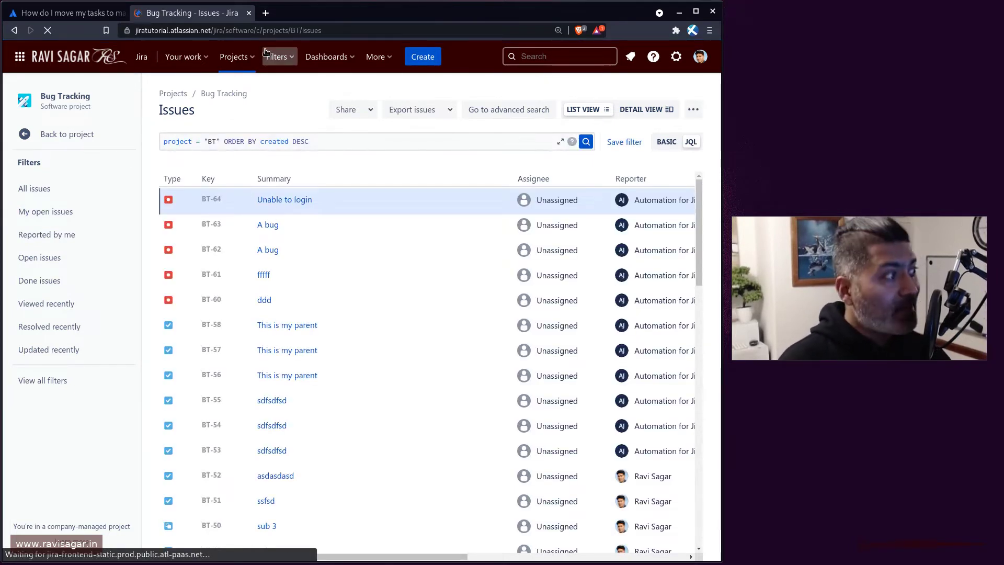
left_click(281, 200)
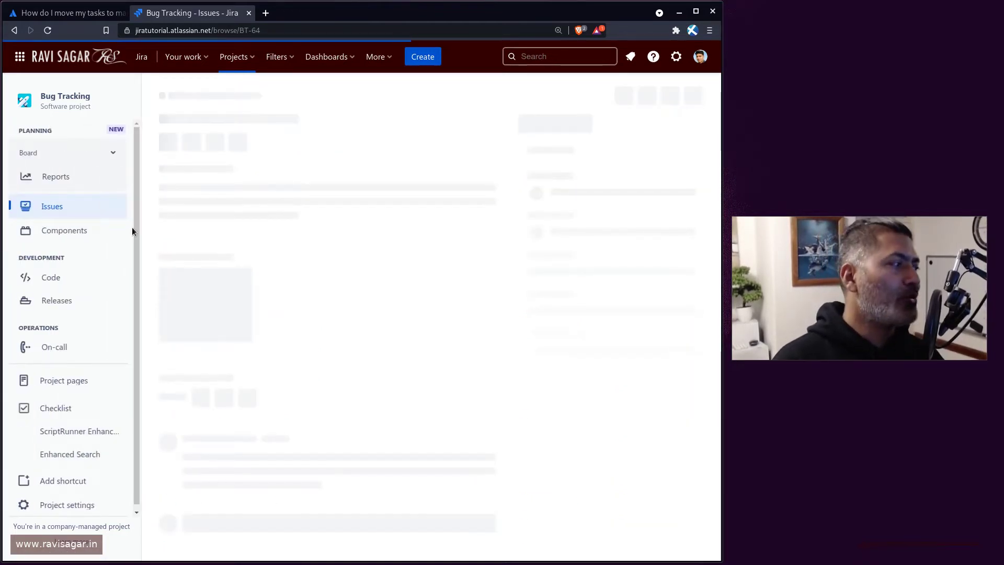
Step: Switch boards from the sidebar Board dropdown to the Android project's AN board
left_click(107, 157)
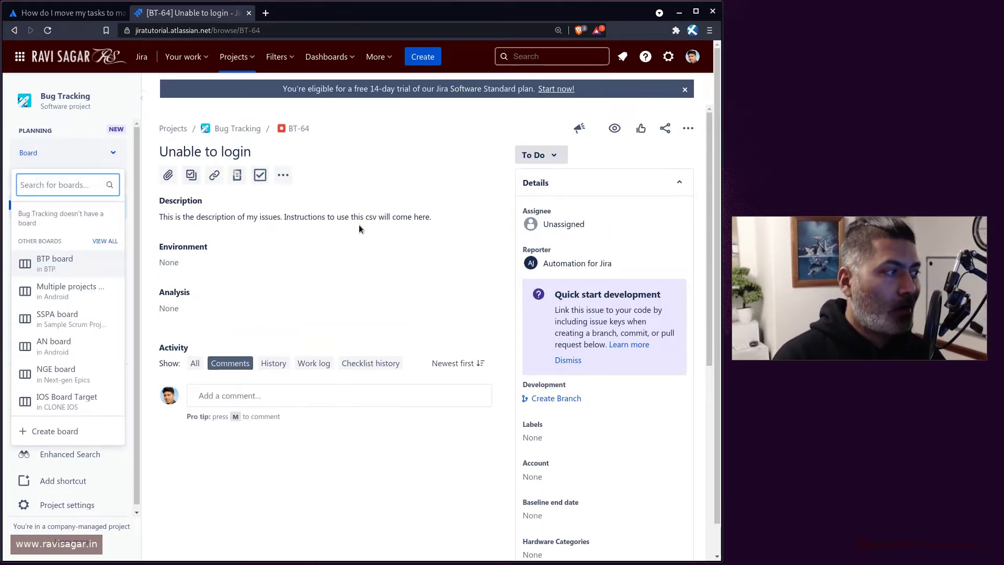
left_click(376, 186)
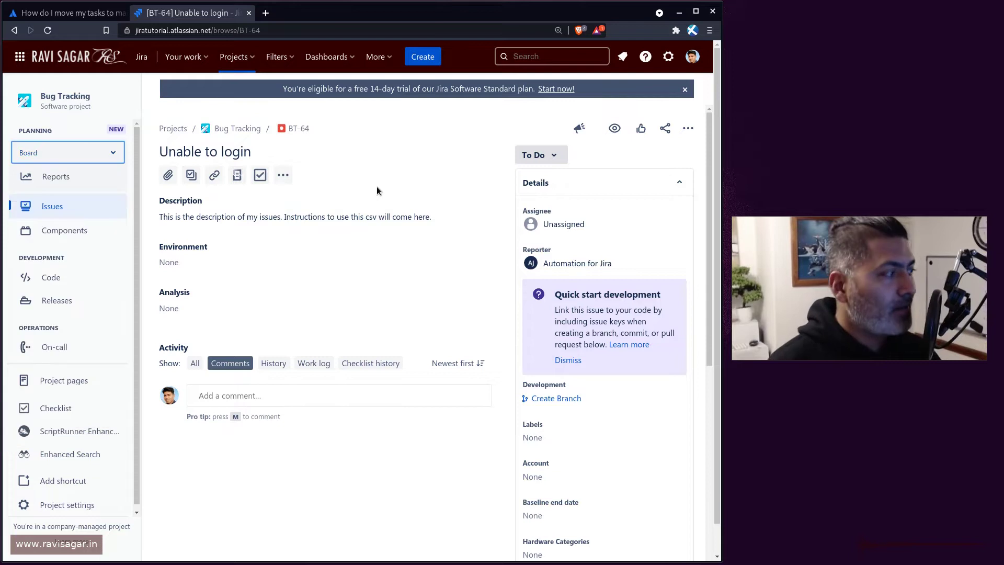
left_click(70, 158)
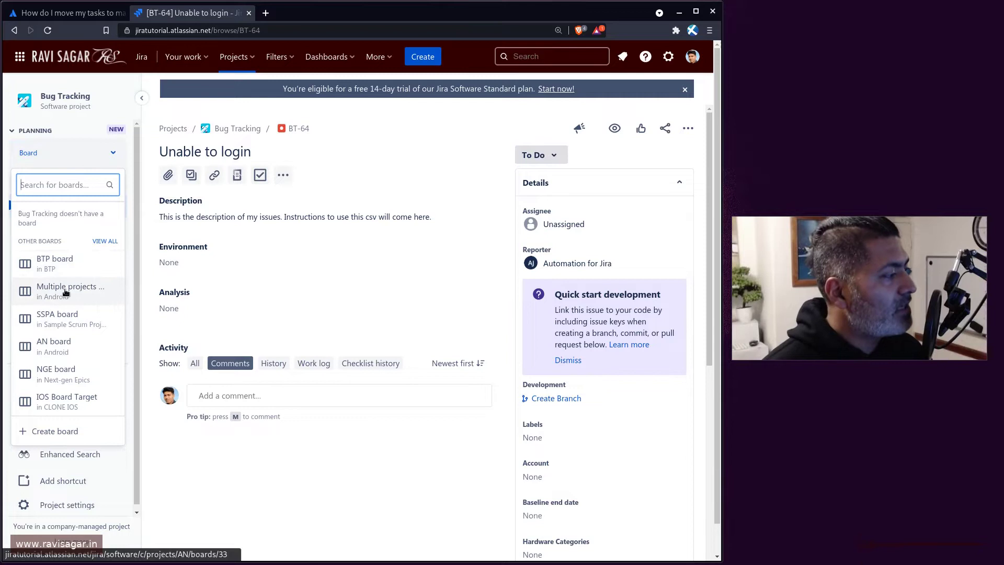
left_click(58, 347)
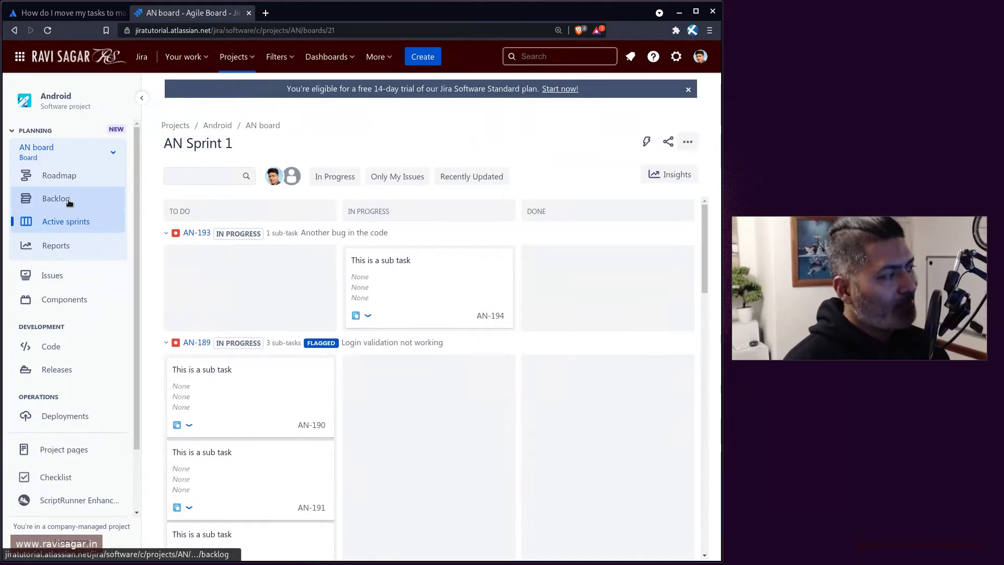
Step: Show the AN board backlog with its Epics panel, closing AN-212's details and collapsing the sidebar
left_click(69, 202)
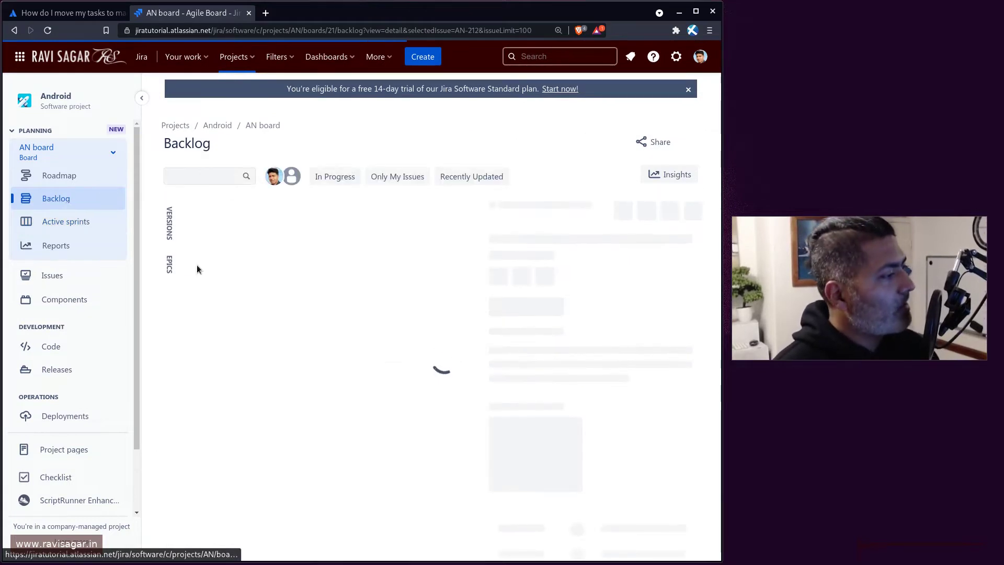
left_click(168, 266)
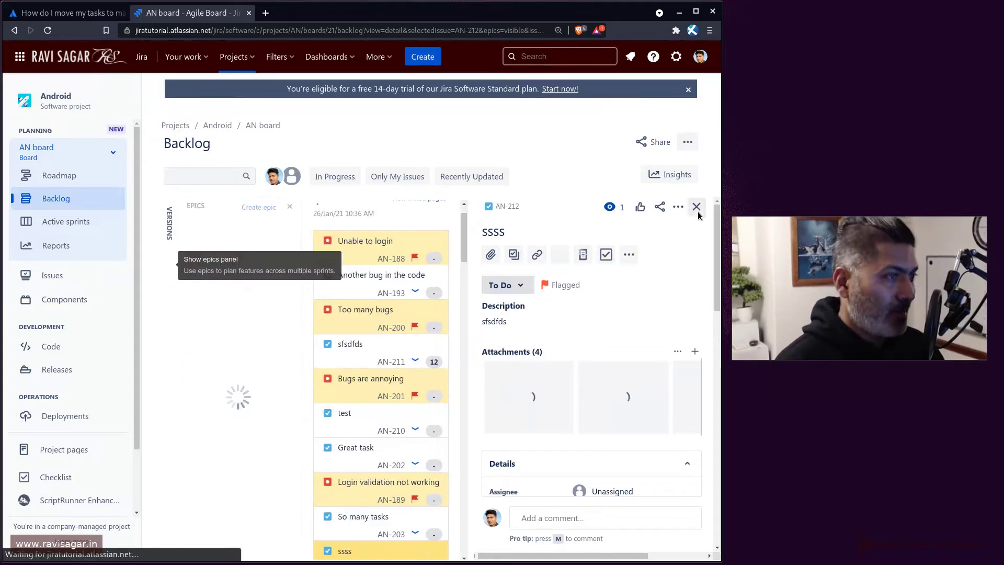
left_click(697, 207)
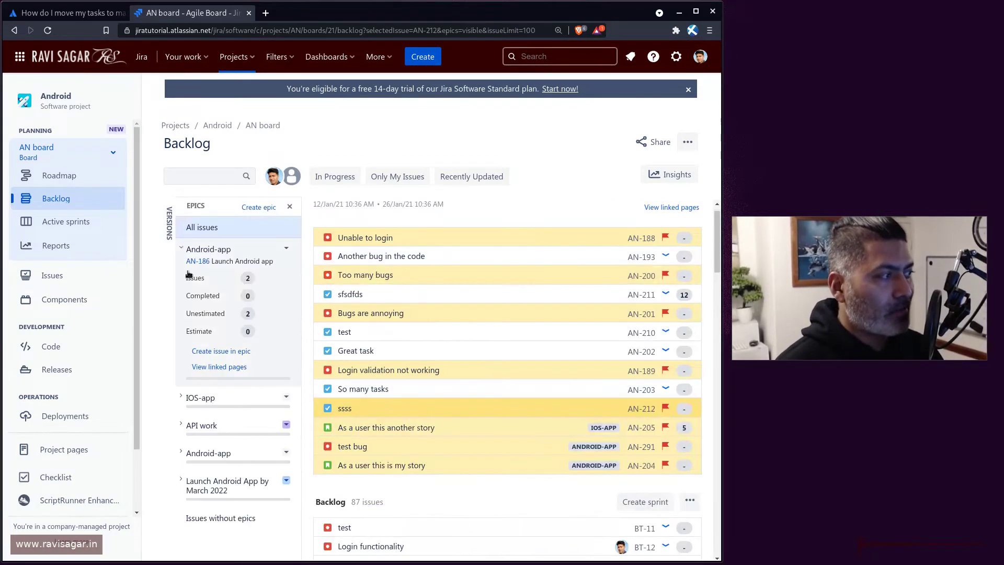
left_click(142, 98)
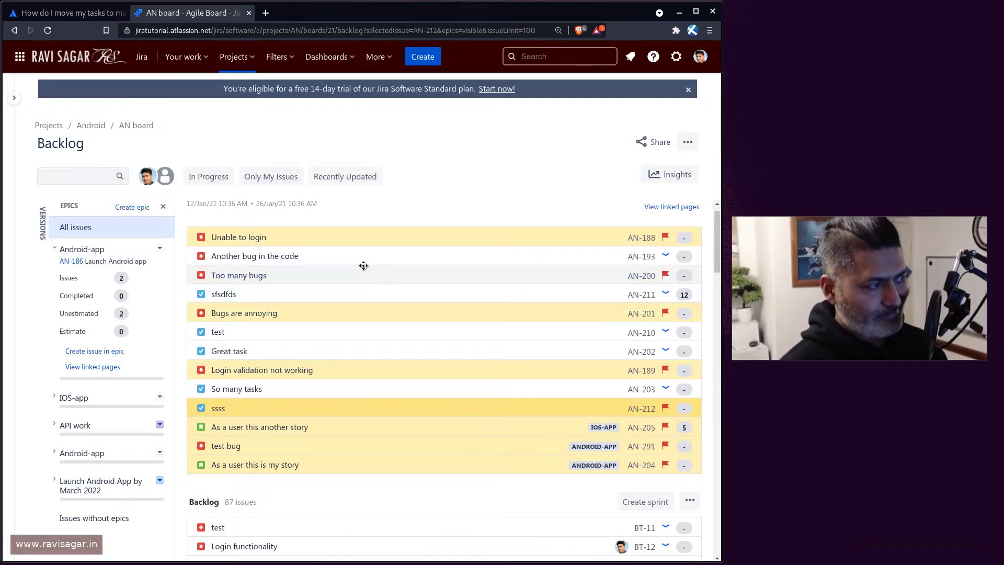
Step: Reset browser zoom to 100% and drag test issue BT-14 onto the Android-app epic
left_click(334, 255)
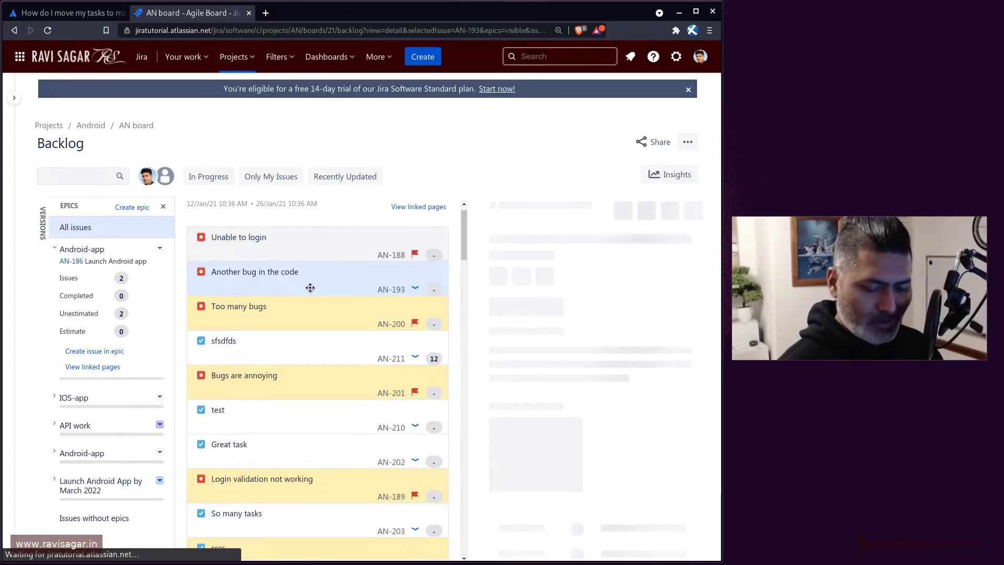
key("ctrl+0")
scroll(310, 287, "down", 5)
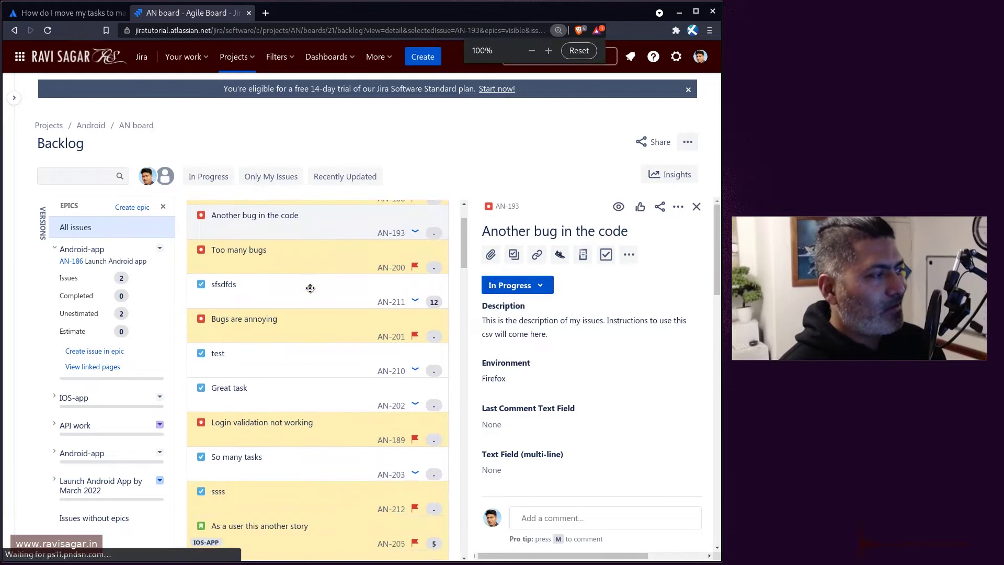
scroll(342, 341, "down", 5)
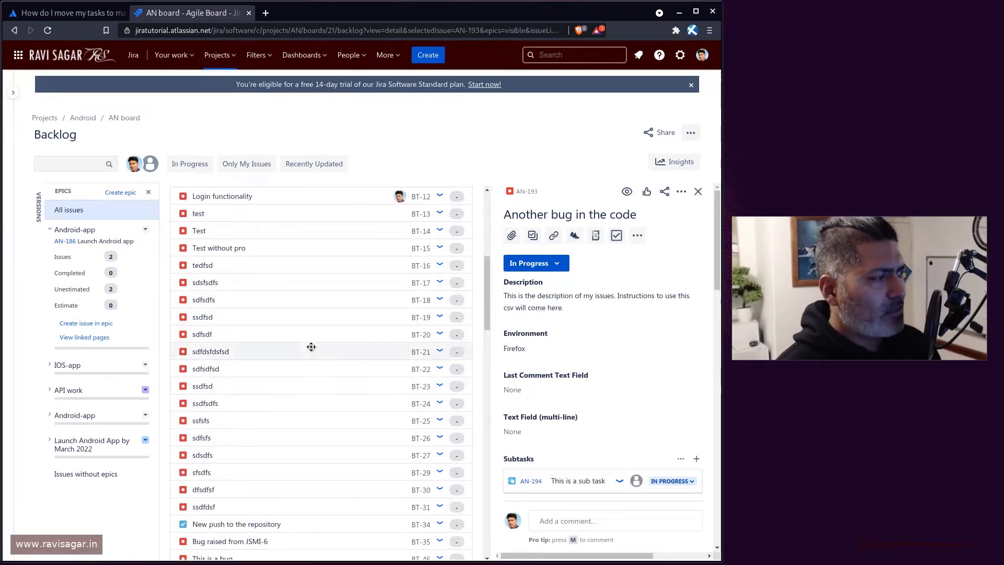
left_click_drag(251, 231, 91, 254)
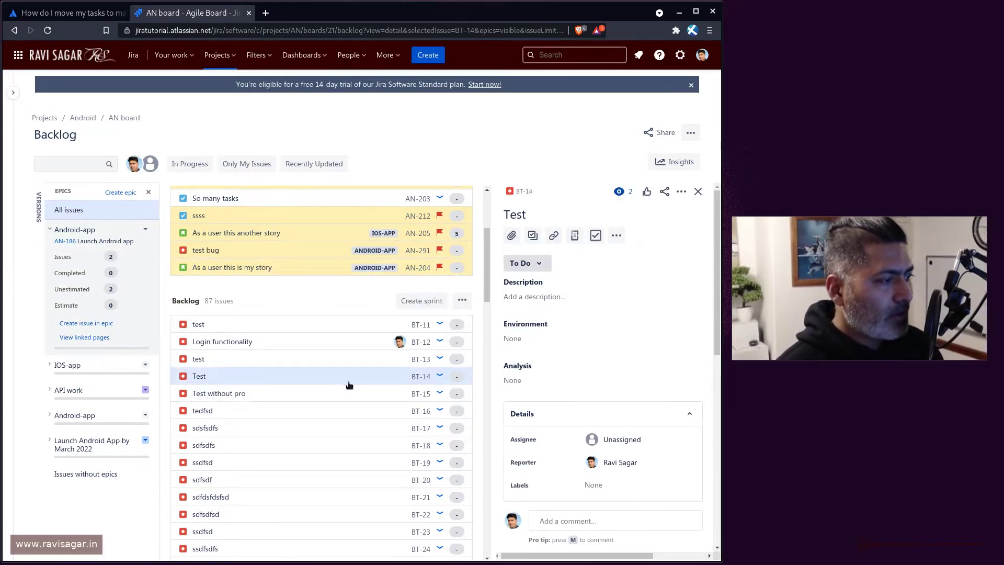
Step: Tag BT-13 with Android-app, clear the accidental text selection and open BT-13's details
scroll(278, 366, "down", 1)
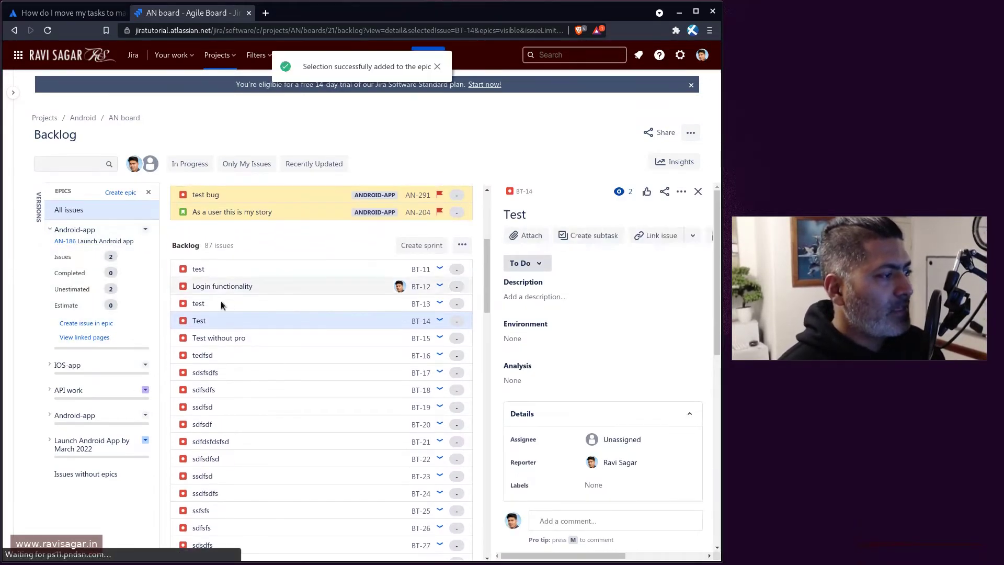
left_click_drag(183, 299, 92, 280)
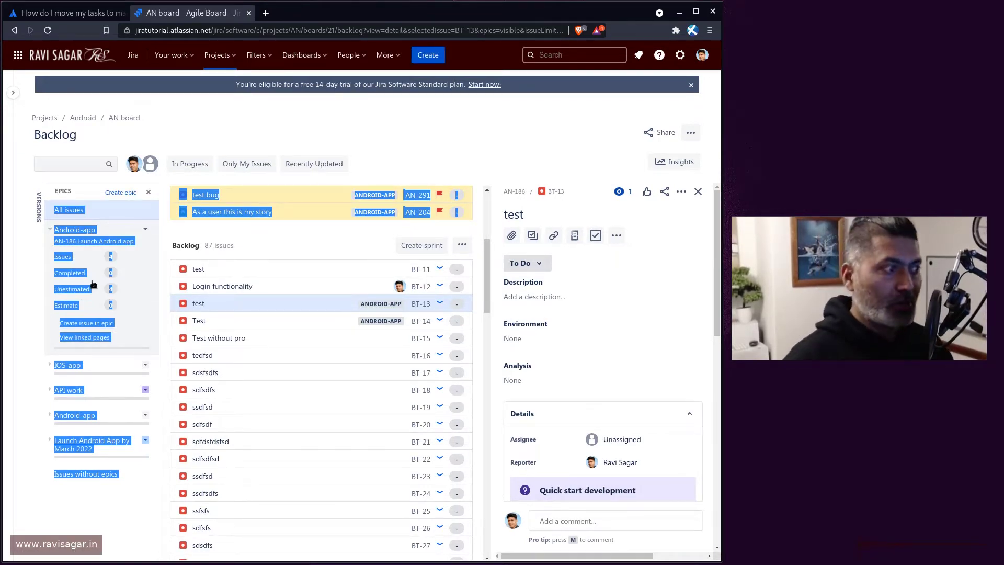
left_click(180, 314)
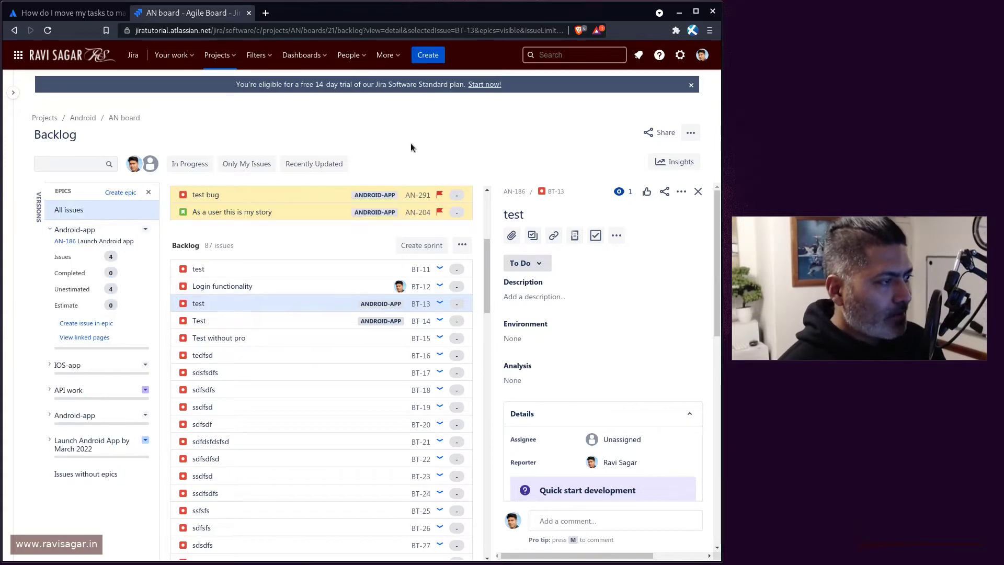
left_click(370, 302)
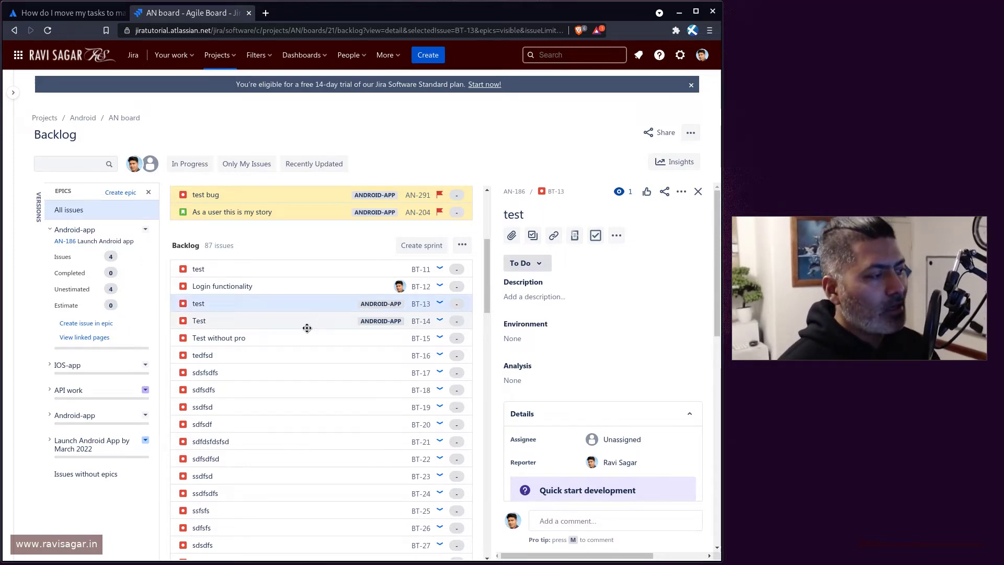
Step: Multi-select BT-15, BT-16 and BT-17 and drag them together onto the Android-app epic
left_click(290, 339)
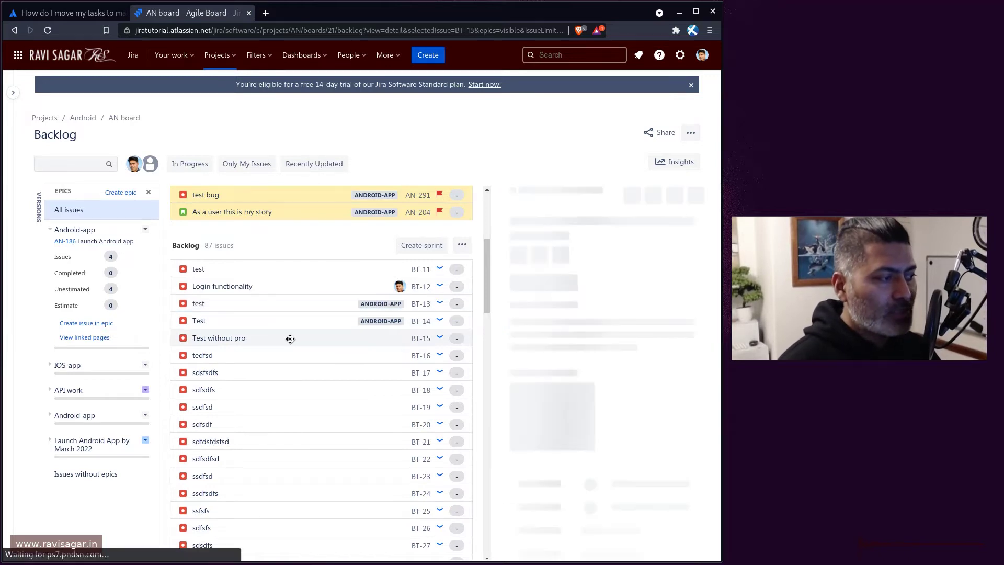
left_click(302, 358, "shift")
left_click(305, 374, "ctrl")
left_click(331, 356, "ctrl")
left_click_drag(255, 363, 142, 331)
left_click_drag(190, 342, 305, 356)
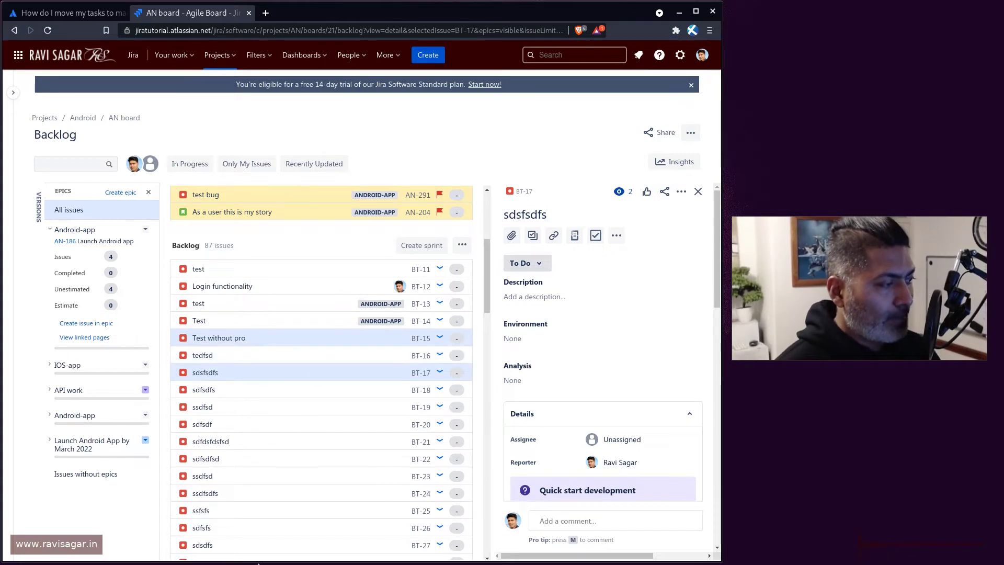
left_click(298, 357)
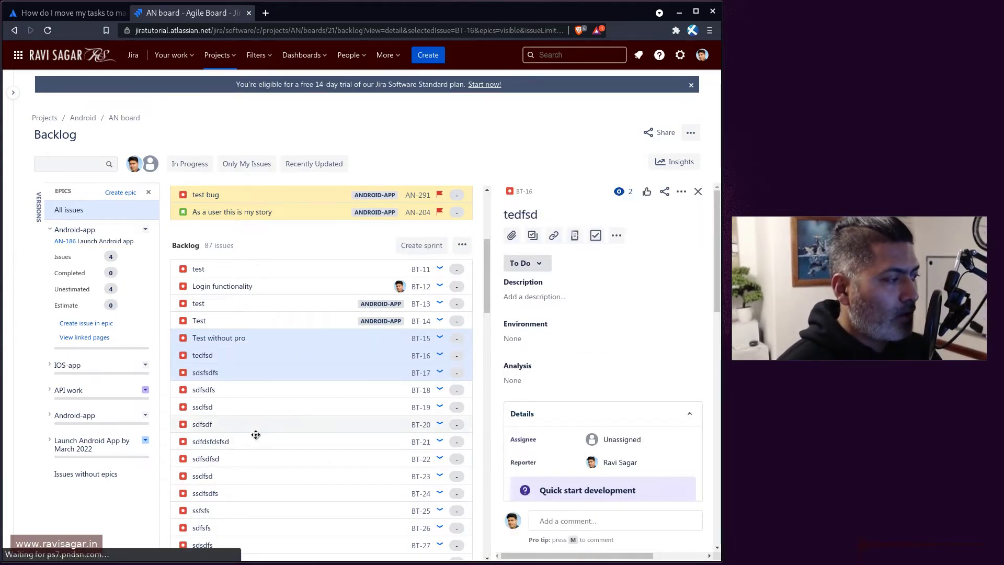
left_click_drag(298, 341, 84, 339)
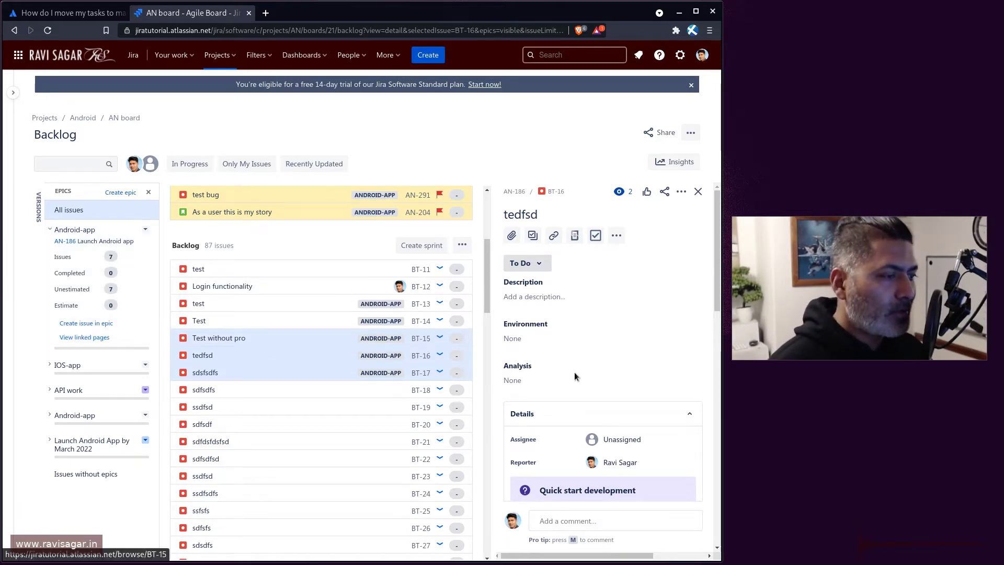
Step: Expand More fields in the tedfsd issue's details panel
scroll(596, 384, "down", 10)
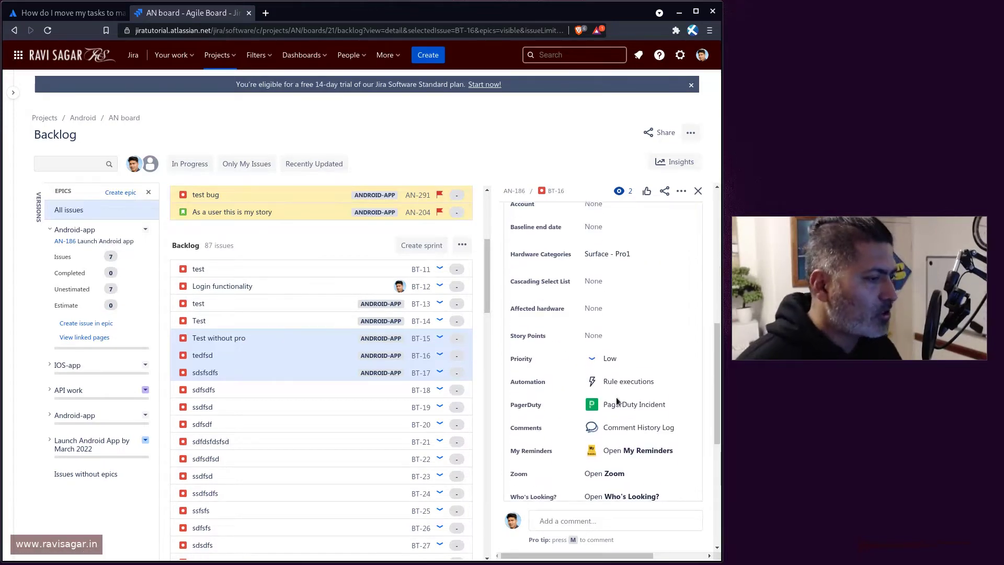
scroll(617, 400, "down", 5)
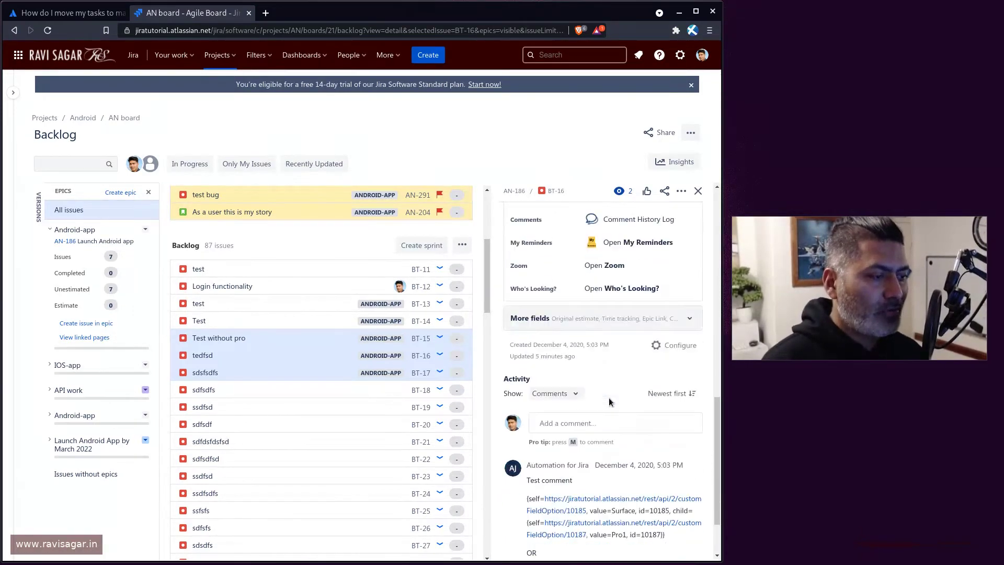
left_click(679, 296)
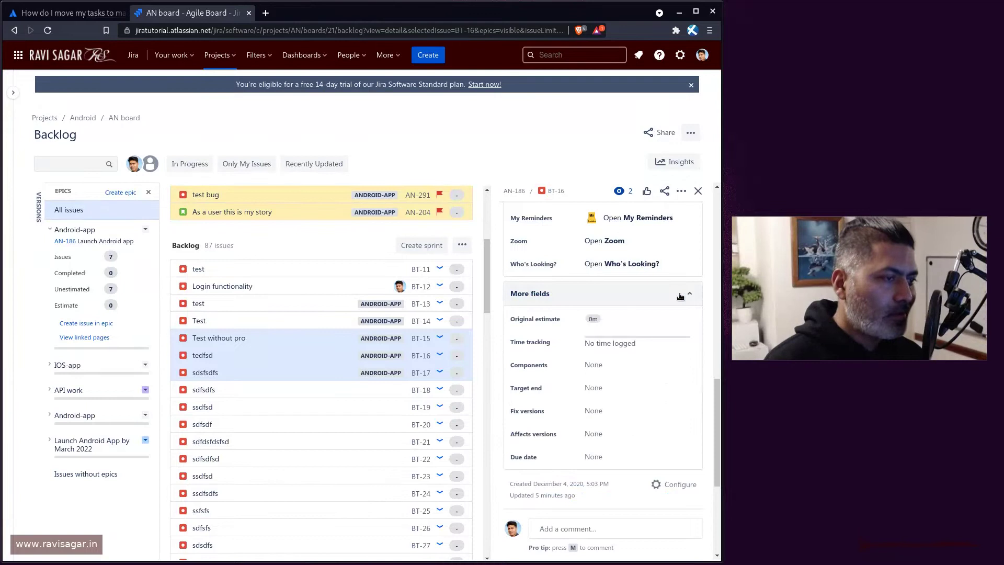
scroll(676, 325, "down", 5)
scroll(675, 326, "up", 4)
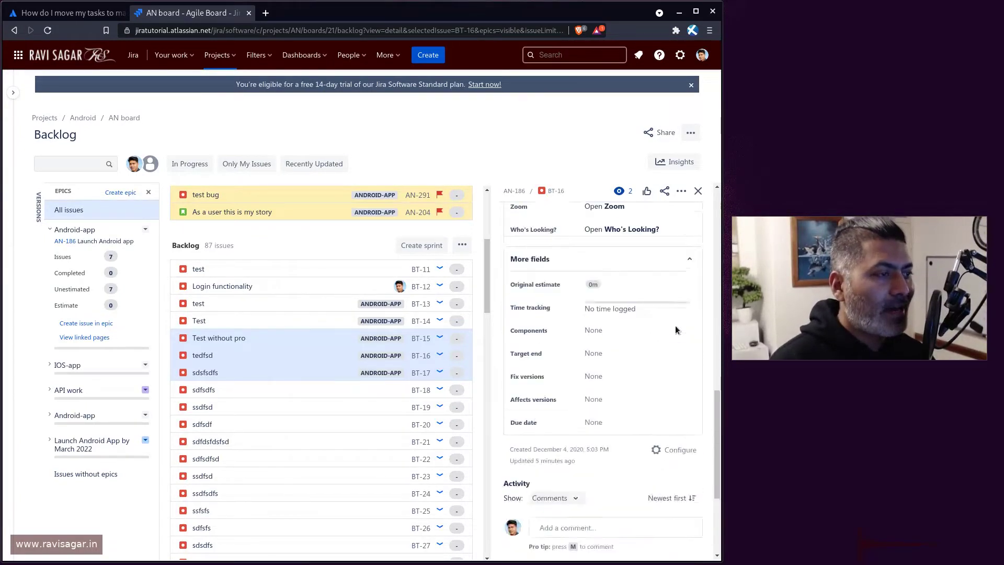
scroll(675, 329, "up", 2)
Step: Open BT-15's details alone and scroll to its Epic Link, showing Android-app
left_click(289, 339, "ctrl")
left_click(288, 339)
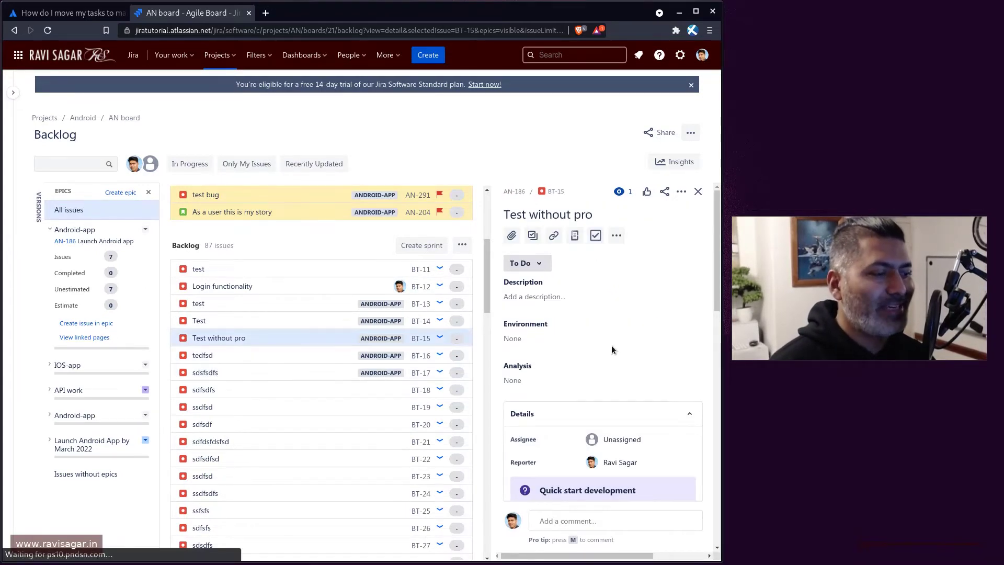
scroll(610, 345, "down", 4)
scroll(612, 349, "down", 3)
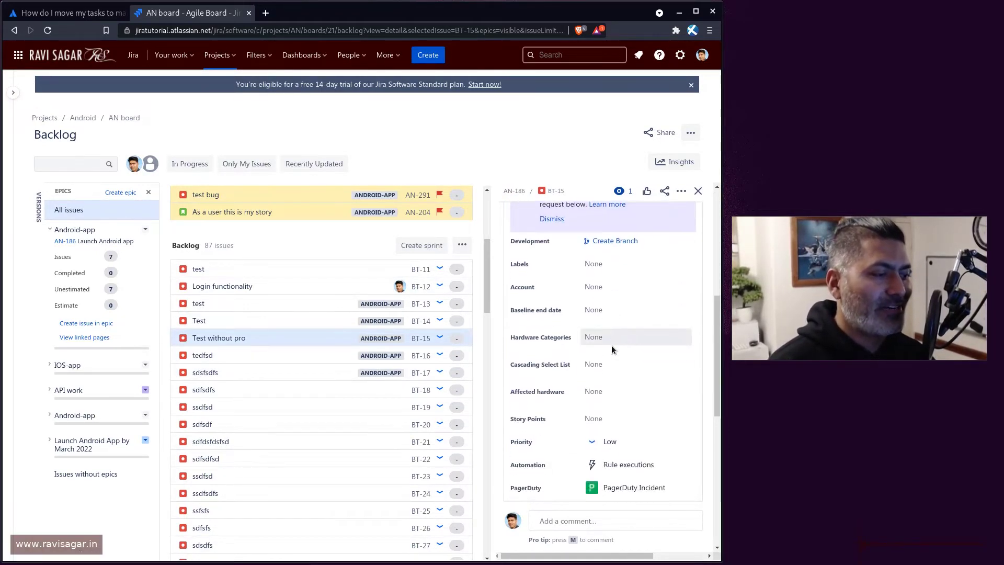
scroll(612, 349, "down", 4)
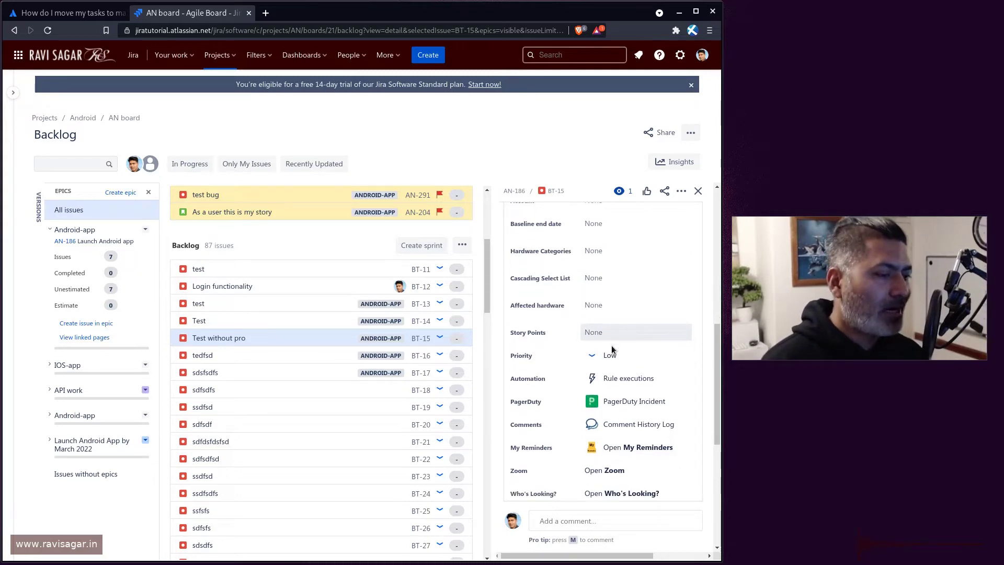
scroll(612, 348, "down", 2)
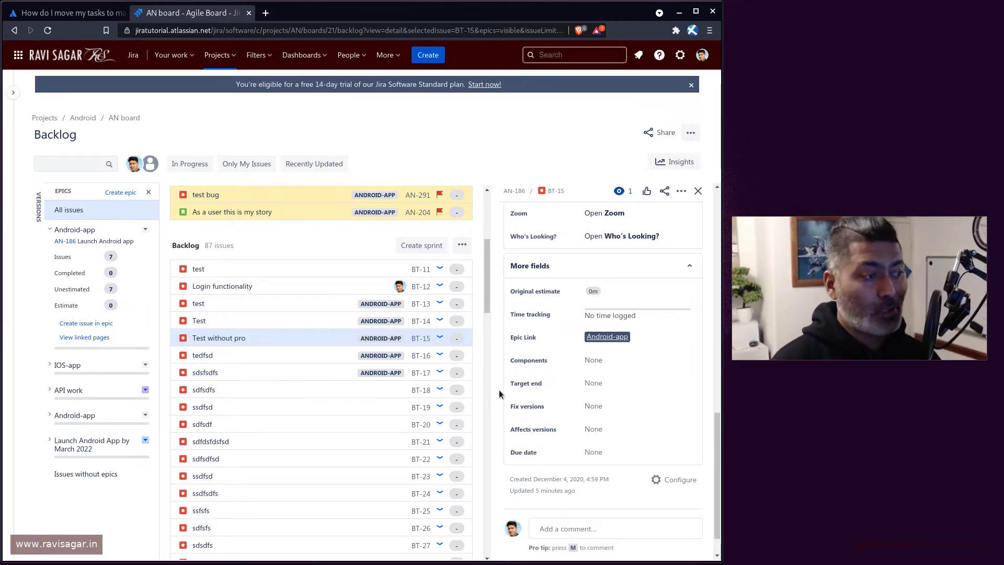
Step: Set the Epic Link of BT-18 'sdfsdfs' to Android from its More fields
left_click(364, 395)
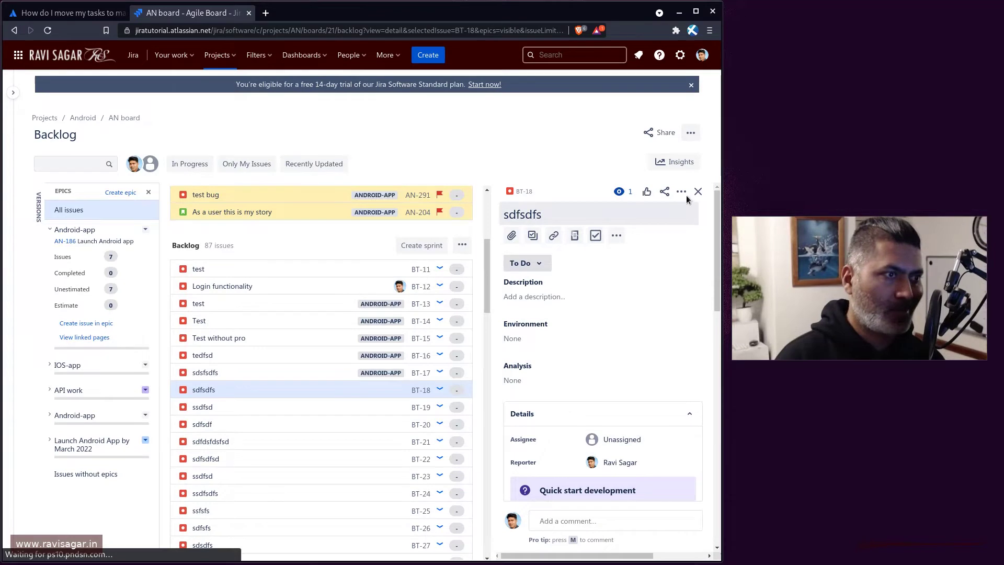
scroll(629, 387, "down", 10)
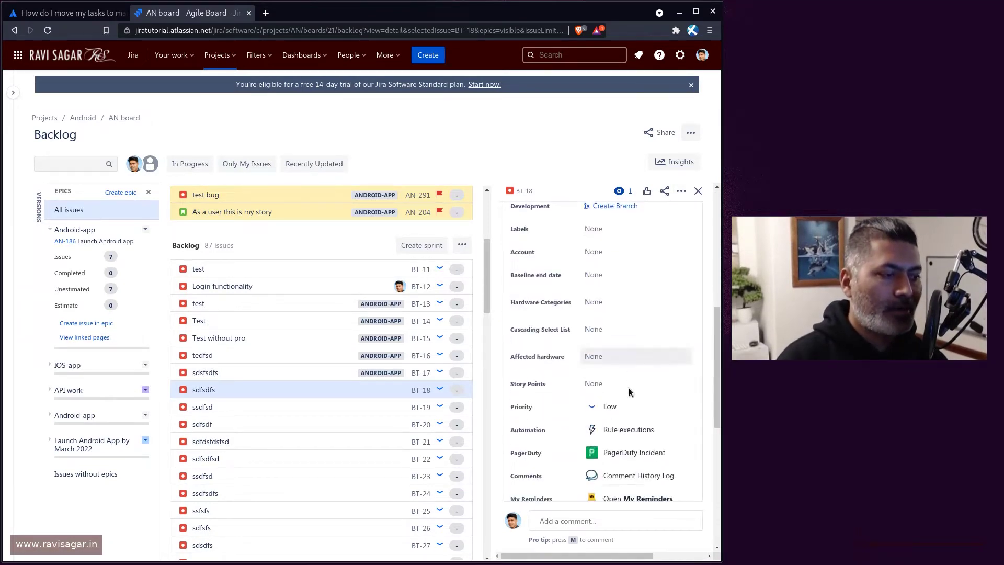
scroll(628, 388, "down", 1)
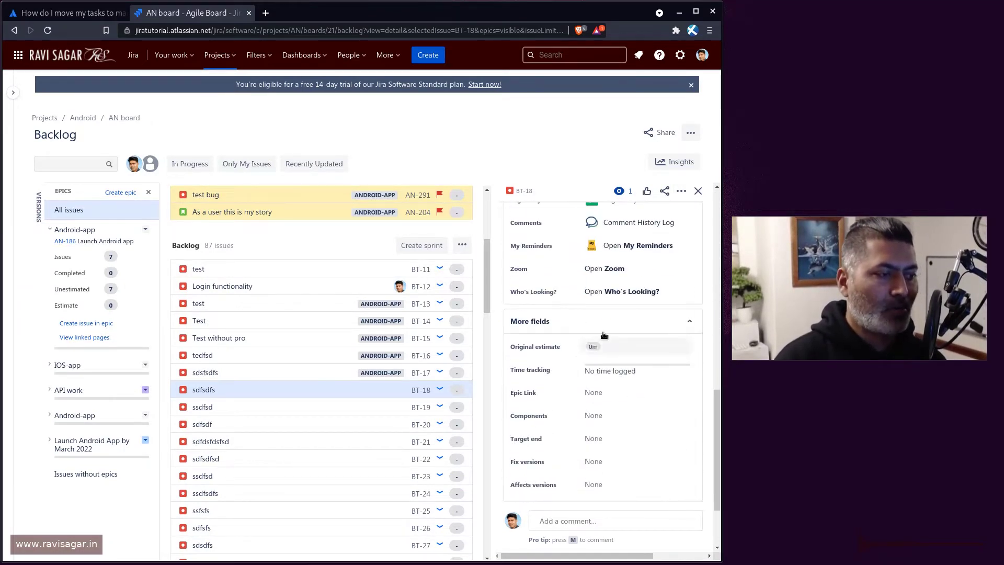
left_click(602, 393)
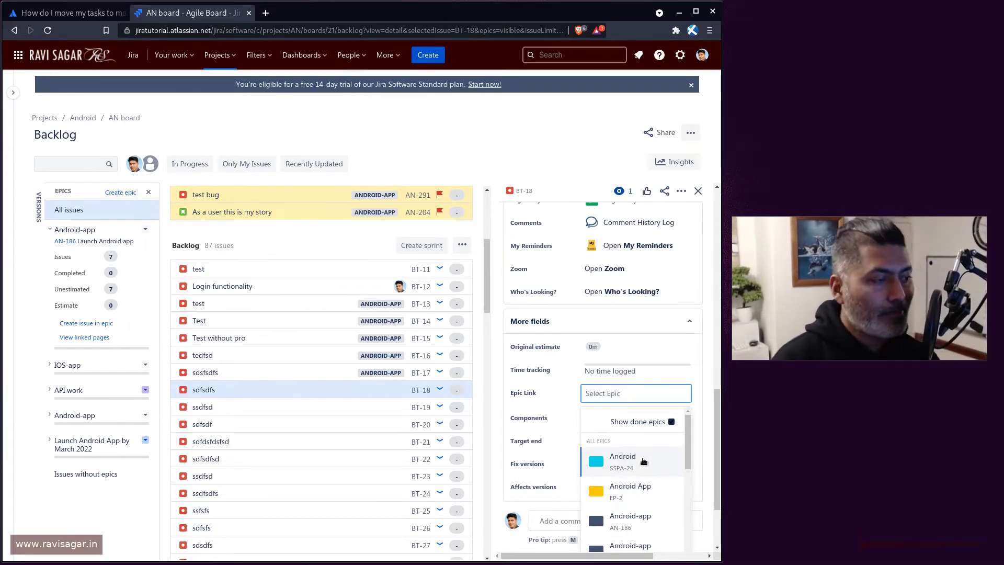
left_click(644, 460)
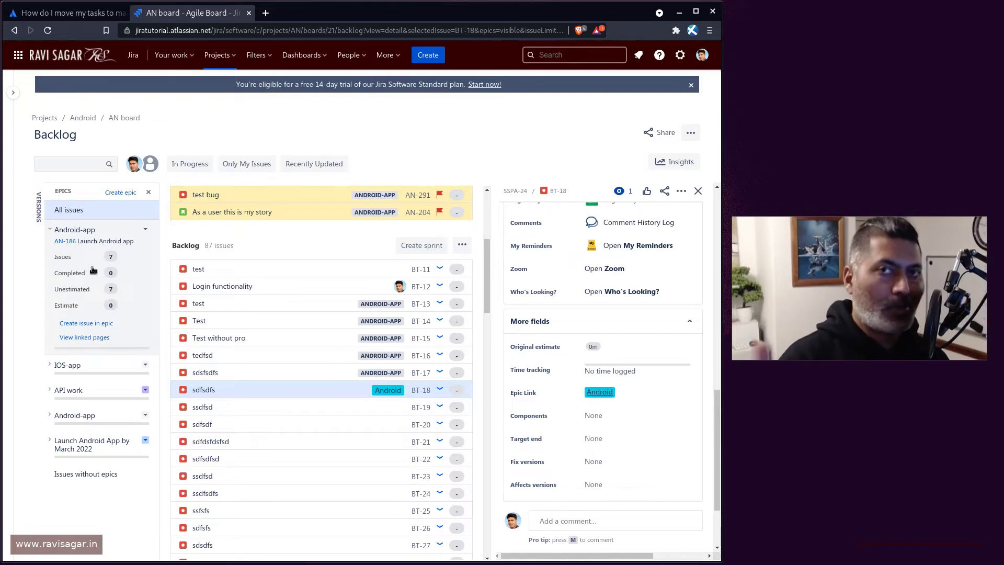
Step: Open the basic issue search and filter by project Android (AN), listing 112 issues
left_click(575, 55)
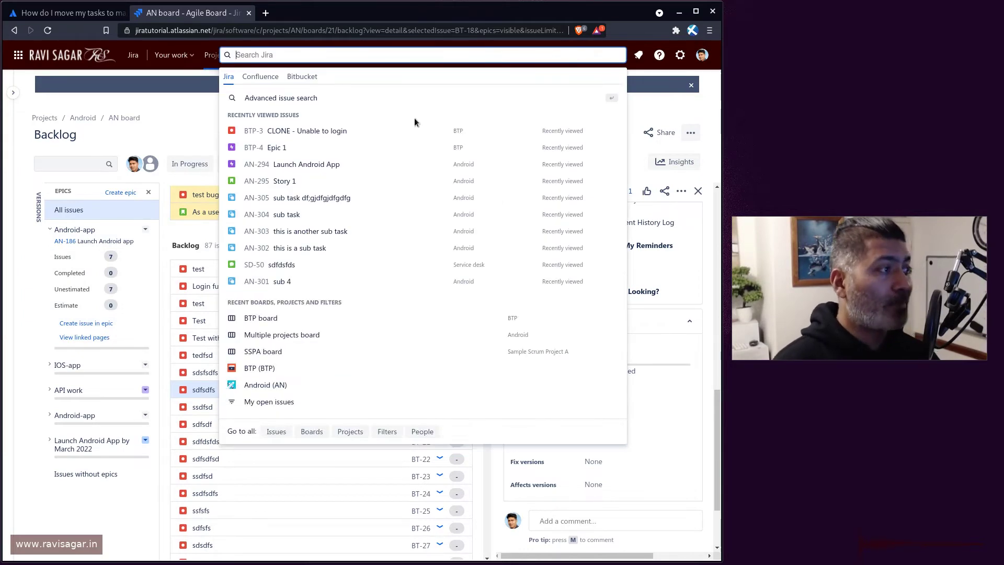
left_click(276, 431)
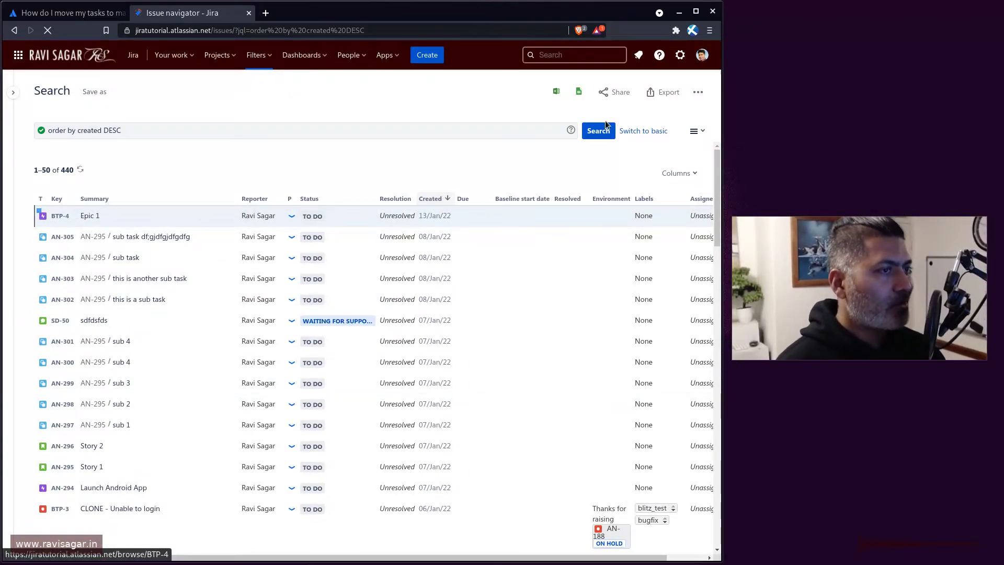
left_click(643, 131)
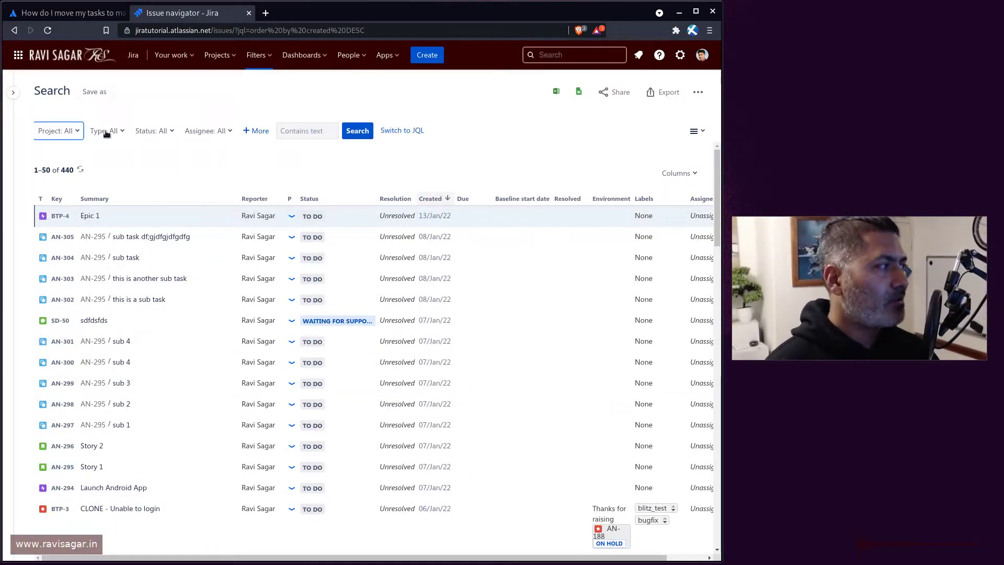
left_click(70, 131)
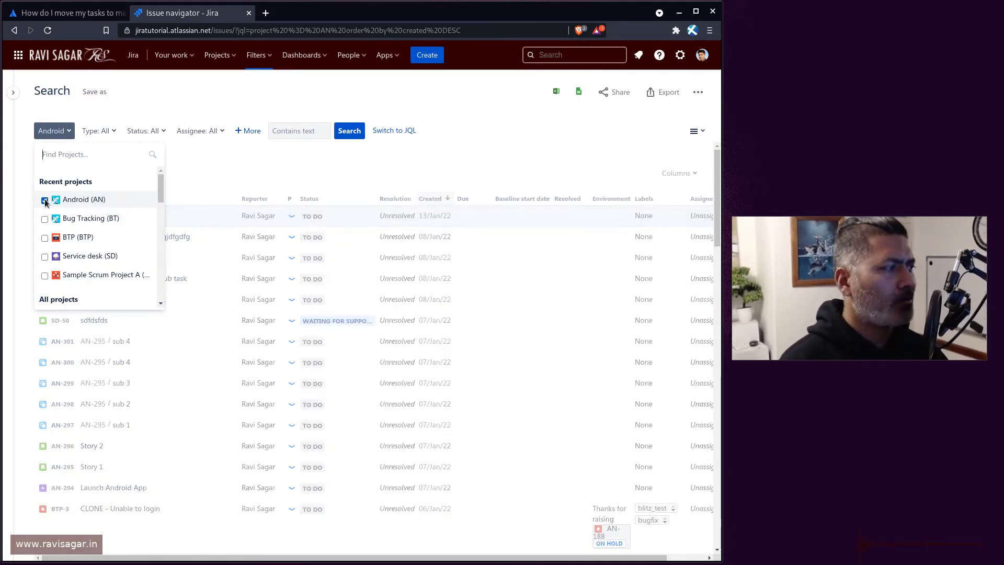
left_click(253, 158)
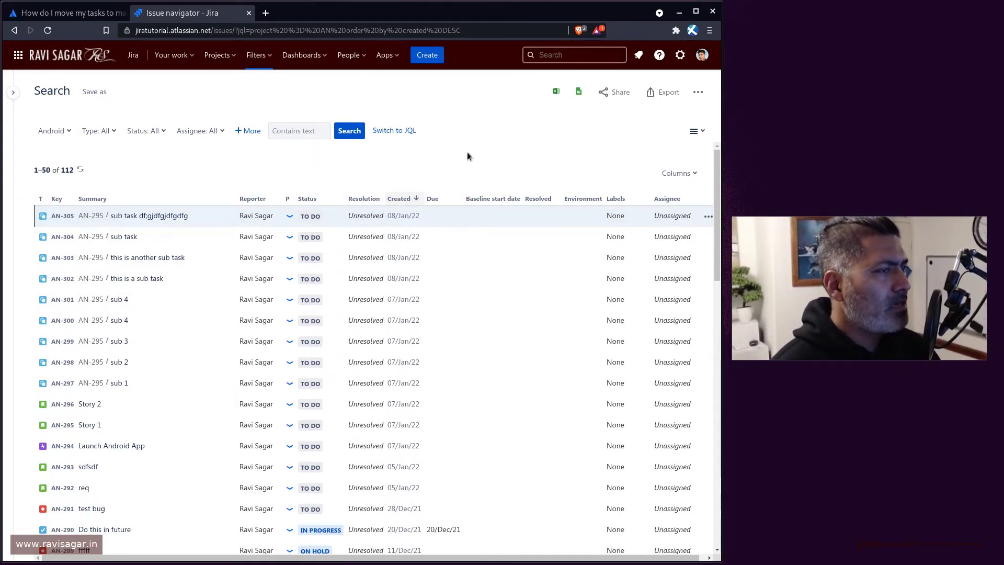
Step: Bulk change the results, choosing AN-301, AN-296, AN-295, AN-294, AN-292 and AN-291, and continue
left_click(695, 97)
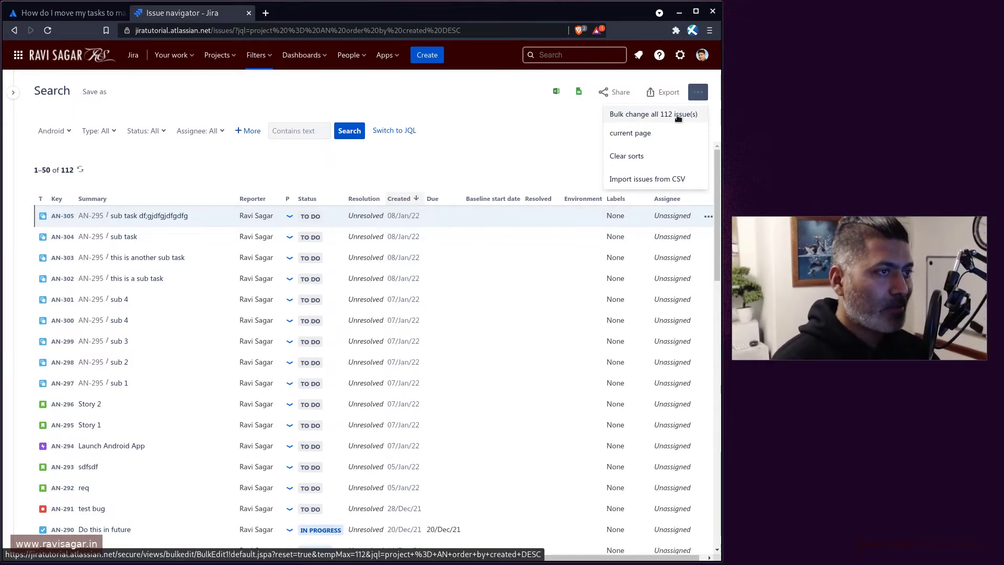
left_click(678, 116)
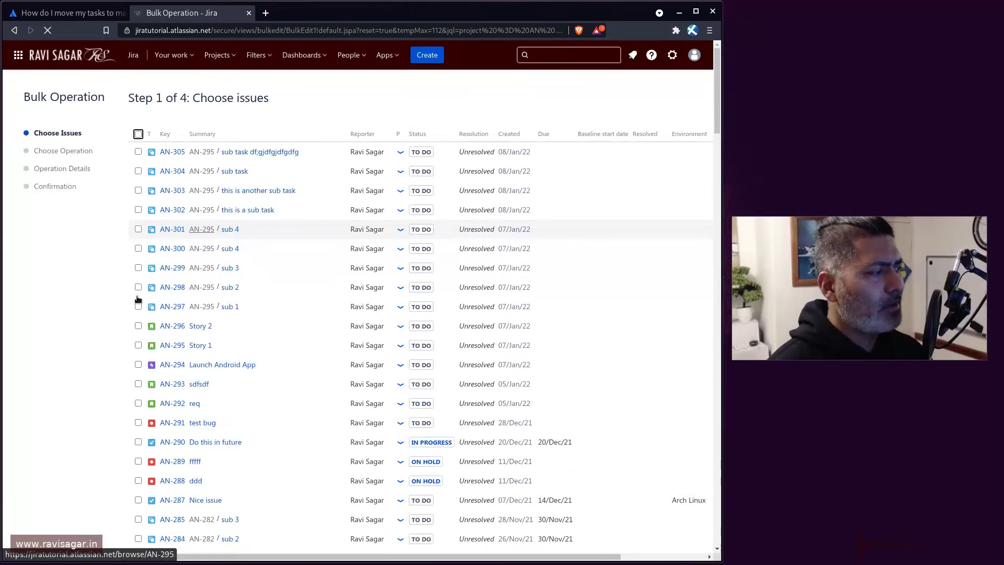
left_click(138, 229)
left_click(138, 325)
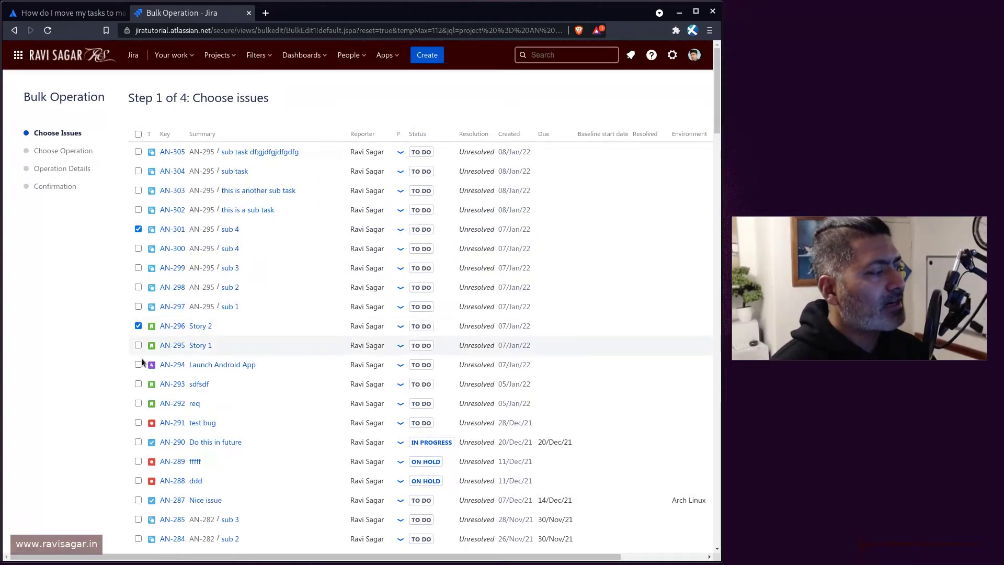
left_click(138, 345)
left_click(138, 365)
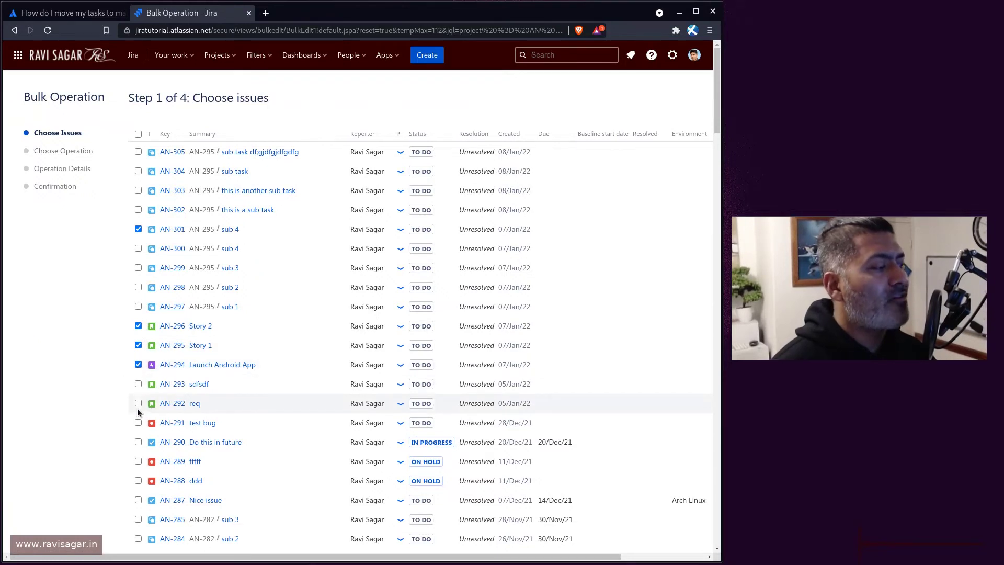
left_click(138, 403)
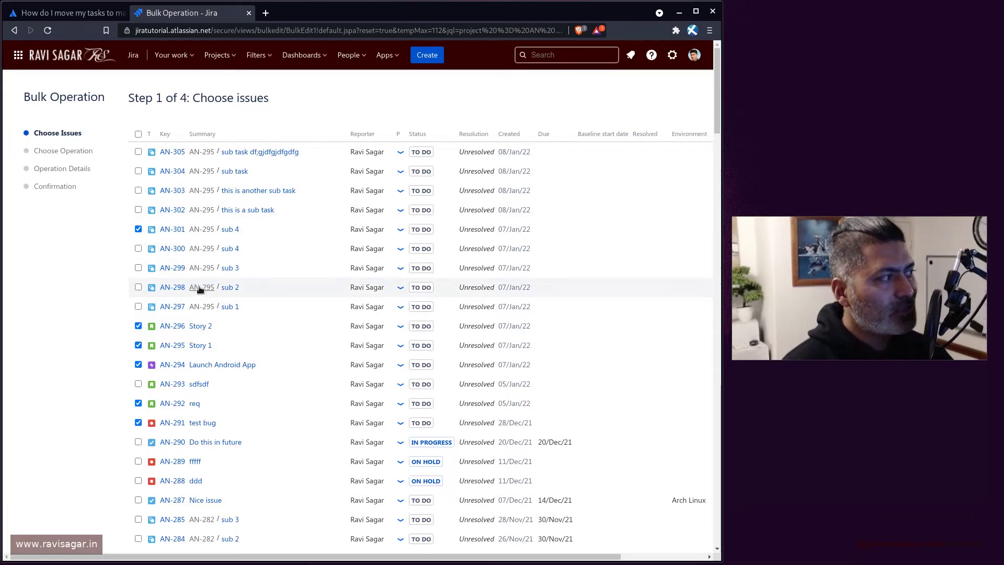
scroll(200, 287, "down", 8)
scroll(200, 287, "down", 5)
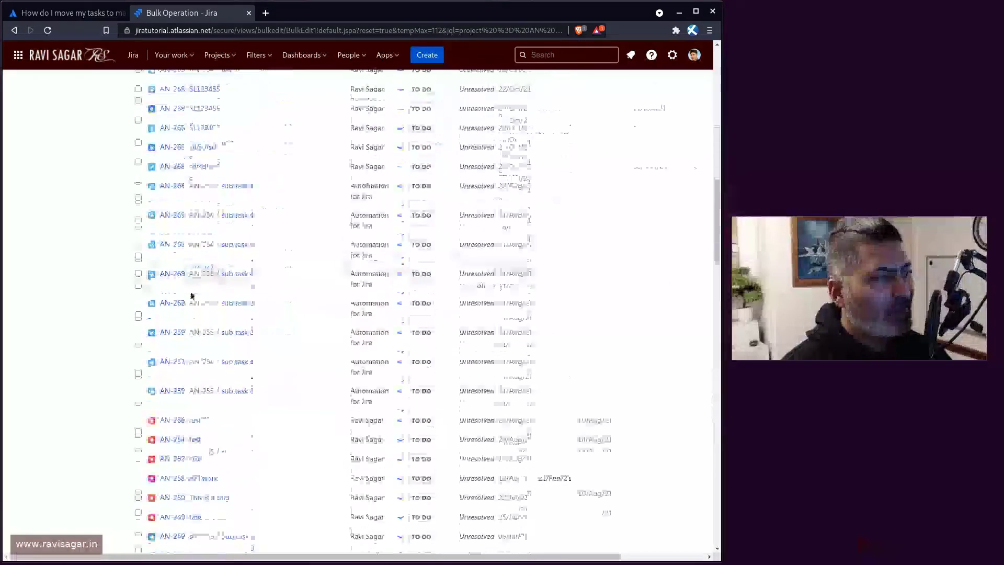
scroll(102, 310, "down", 10)
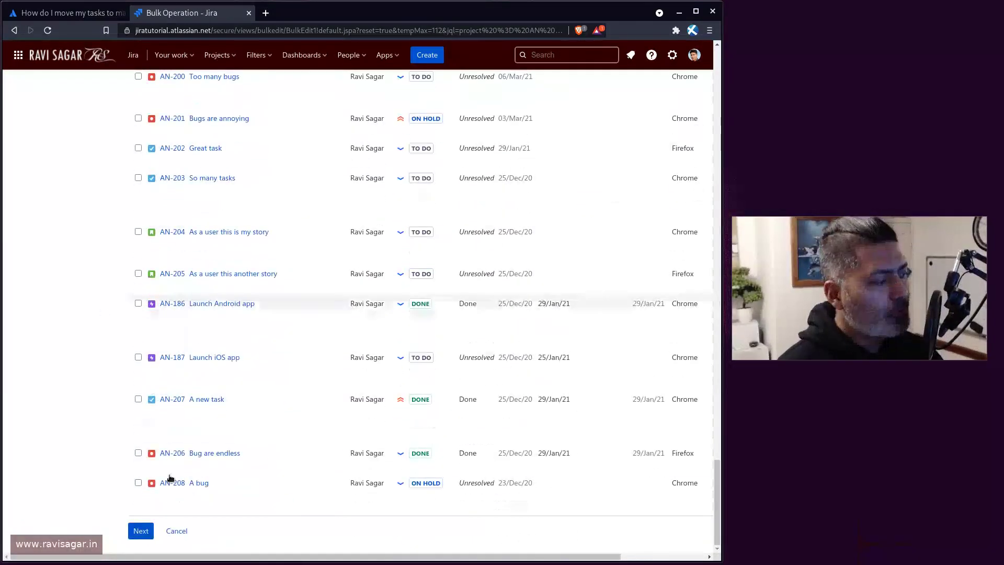
left_click(136, 532)
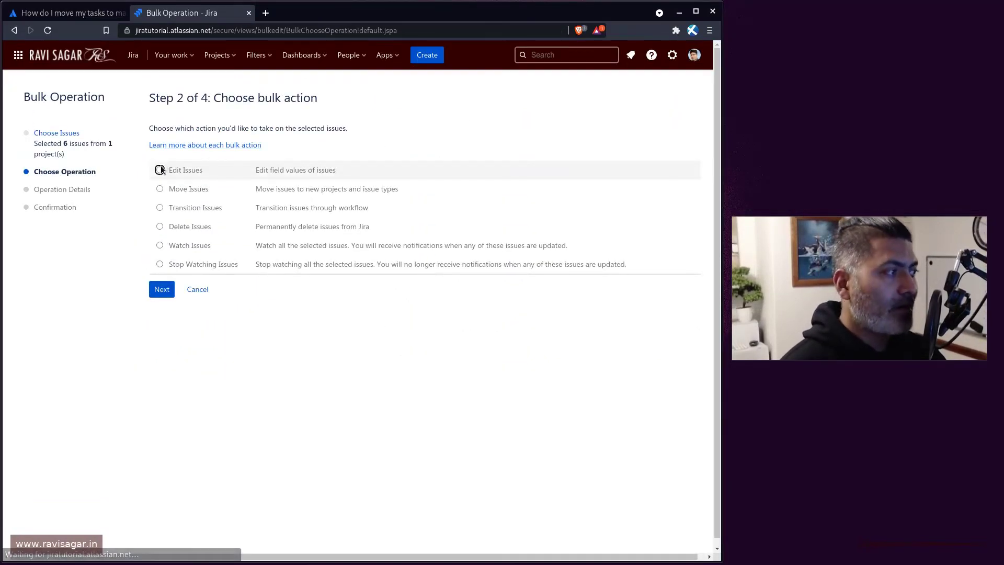
Step: Choose Edit Issues for the six selected issues and review the editable fields list
left_click(159, 170)
left_click(161, 294)
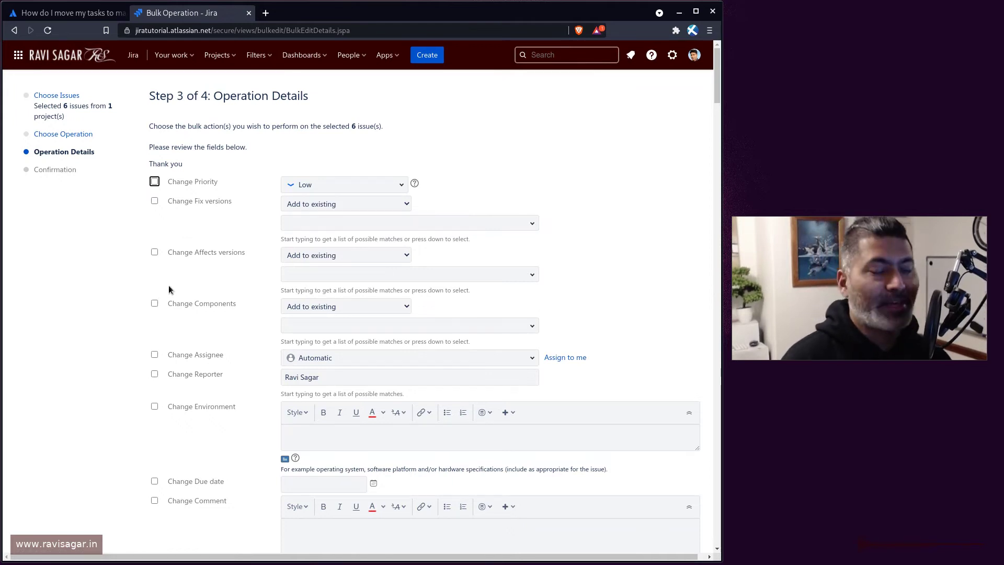
scroll(204, 291, "down", 8)
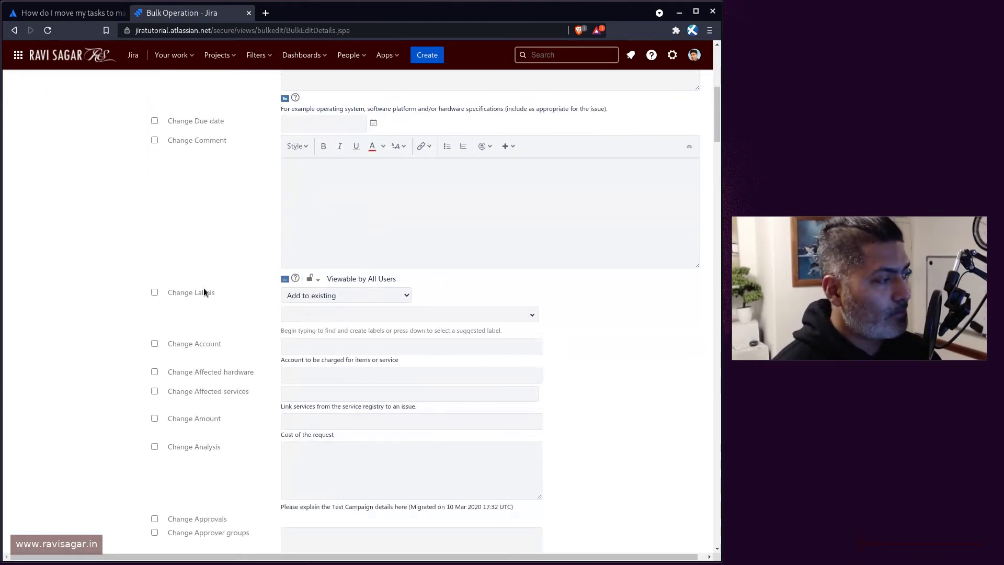
scroll(204, 291, "down", 15)
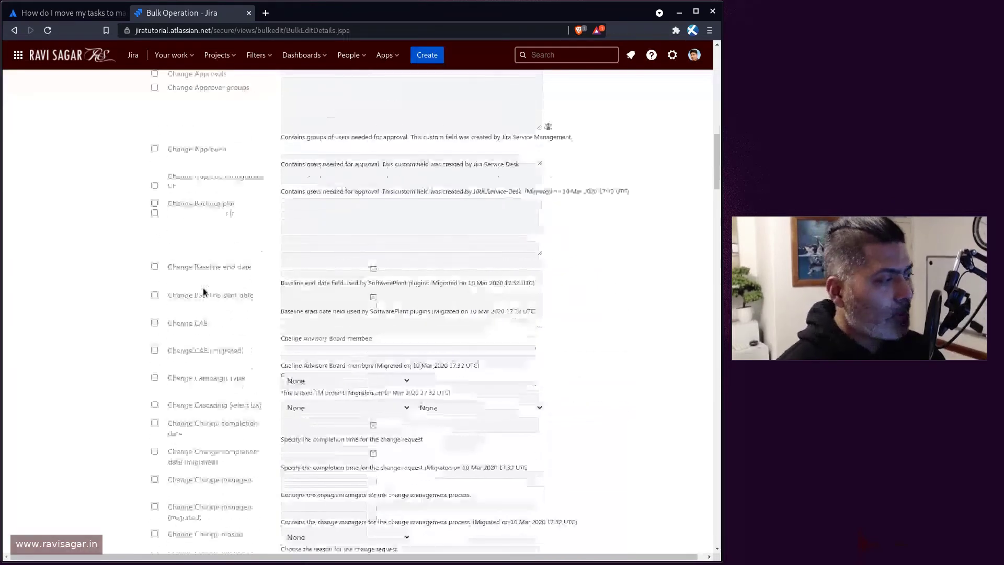
scroll(204, 291, "down", 20)
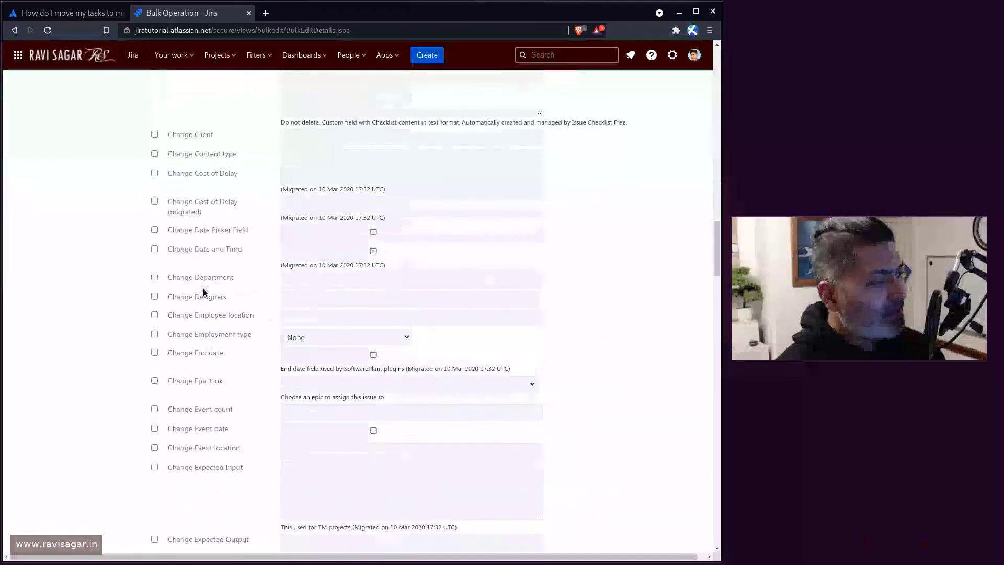
scroll(204, 293, "down", 11)
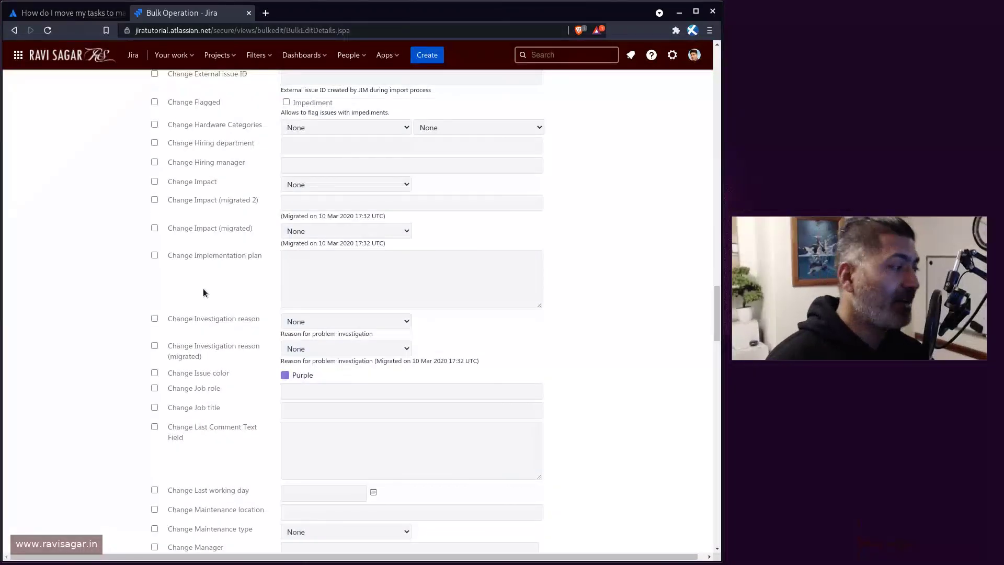
scroll(202, 293, "down", 20)
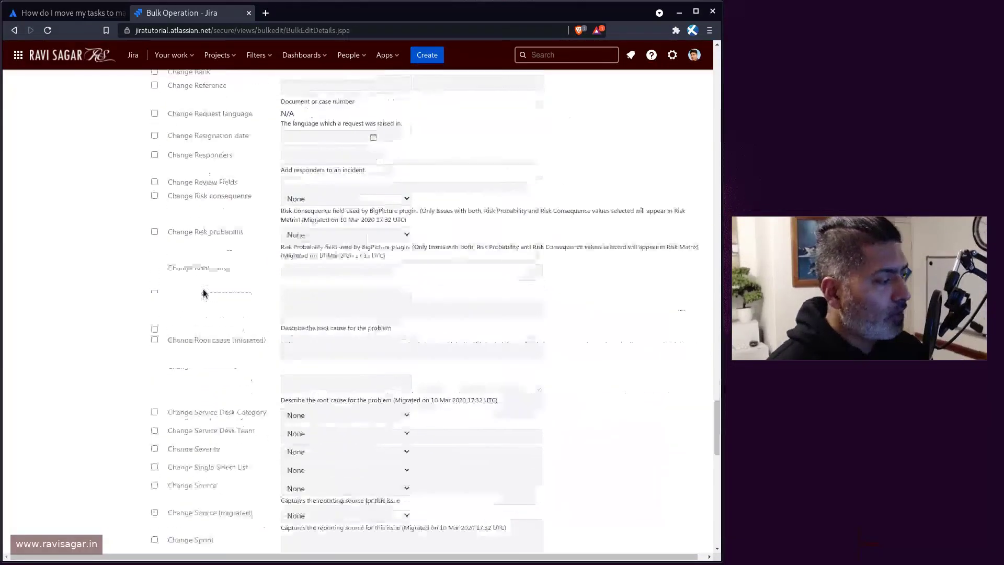
scroll(204, 293, "down", 10)
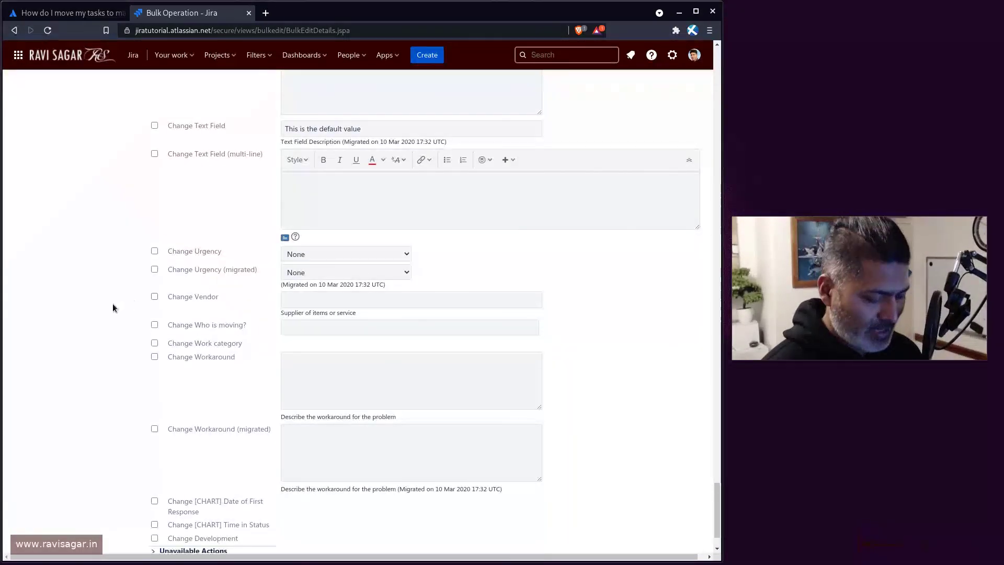
Step: Change the Epic Link of the six issues to Android-app (AN-270) and proceed to confirmation
key("ctrl+f")
type("E")
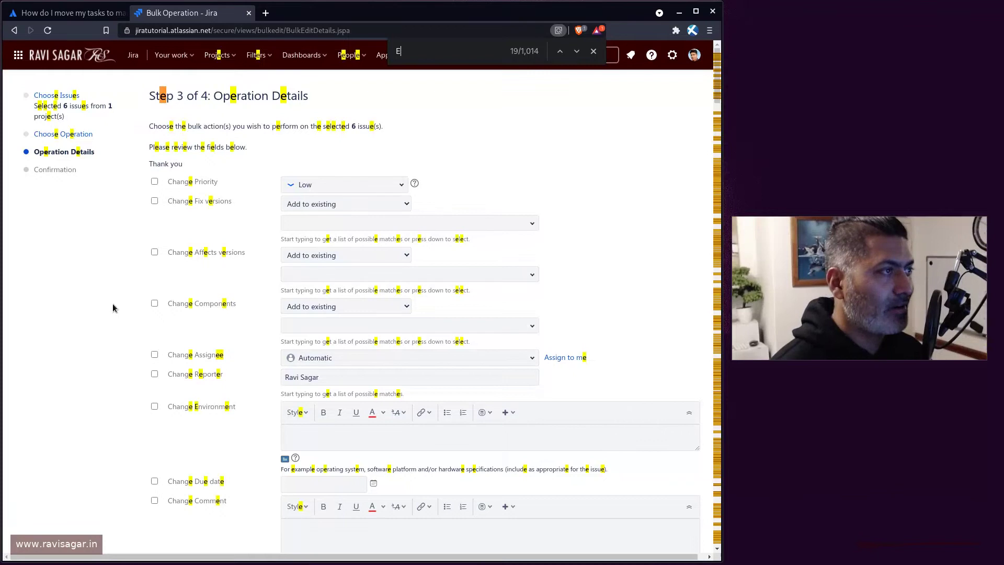
type("pic")
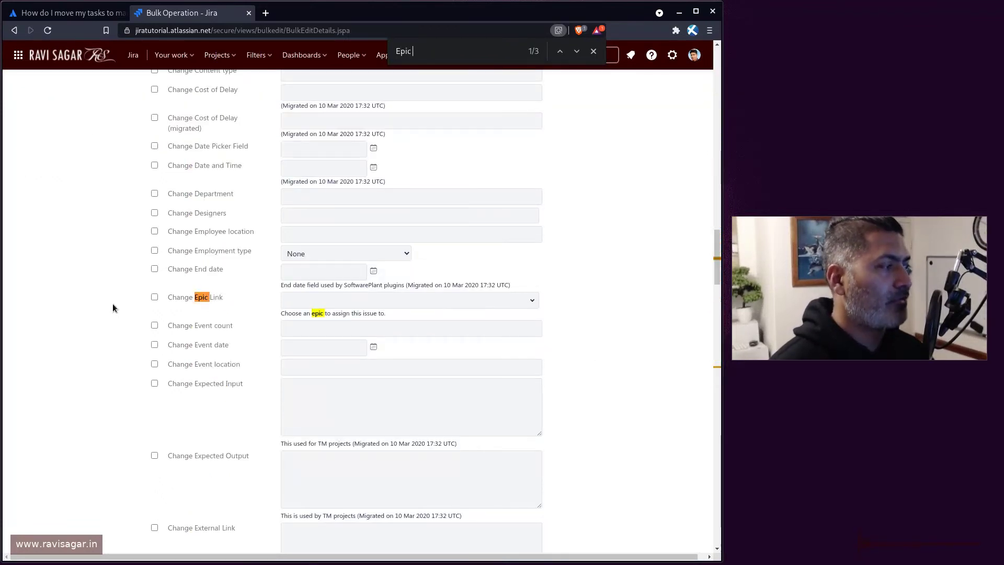
left_click(154, 297)
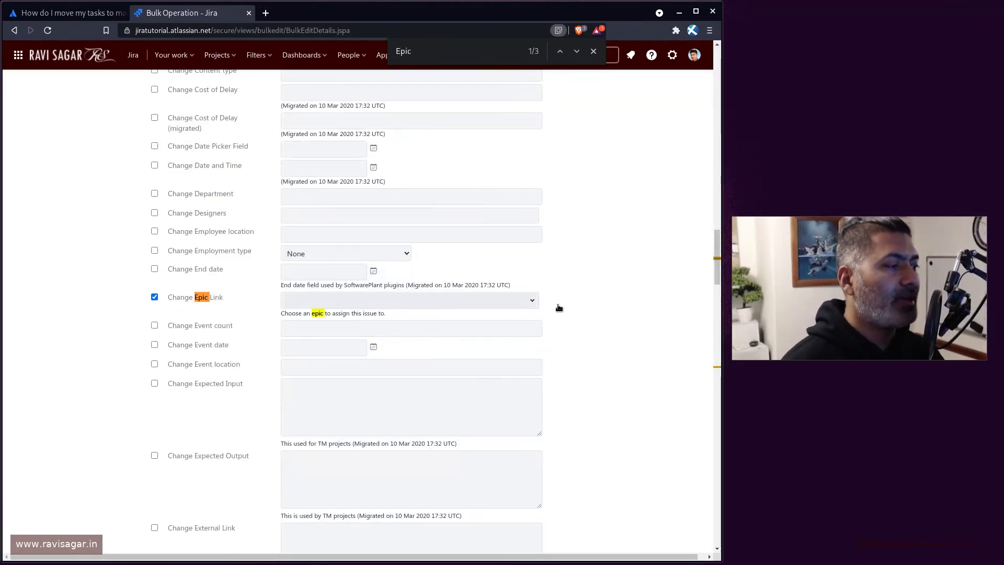
left_click(534, 302)
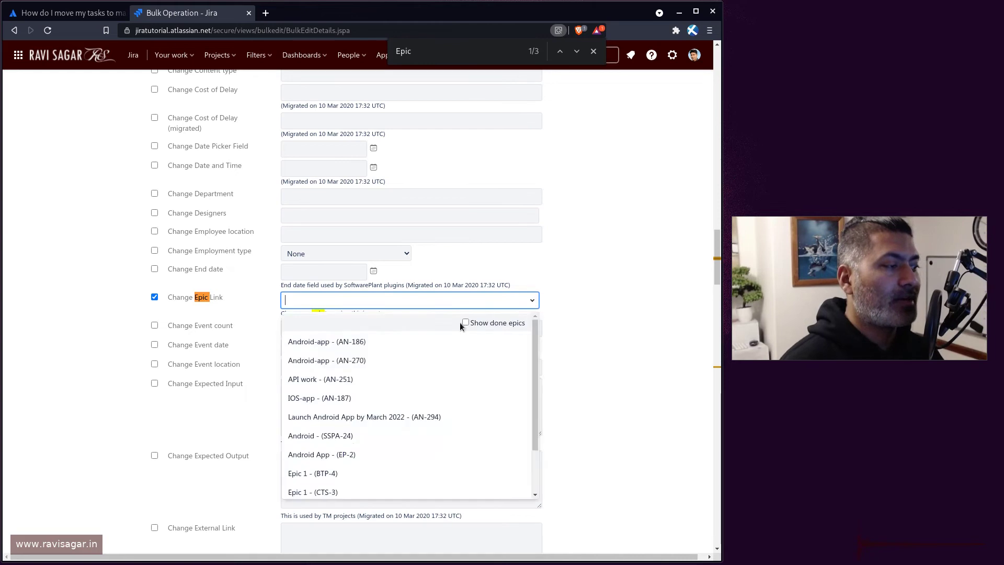
left_click(336, 361)
key("End")
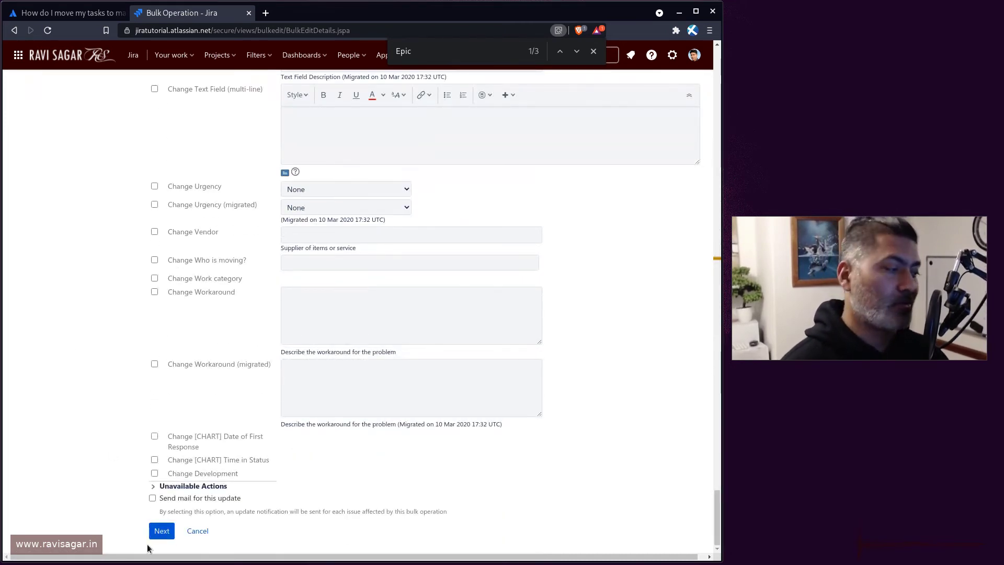
left_click(160, 533)
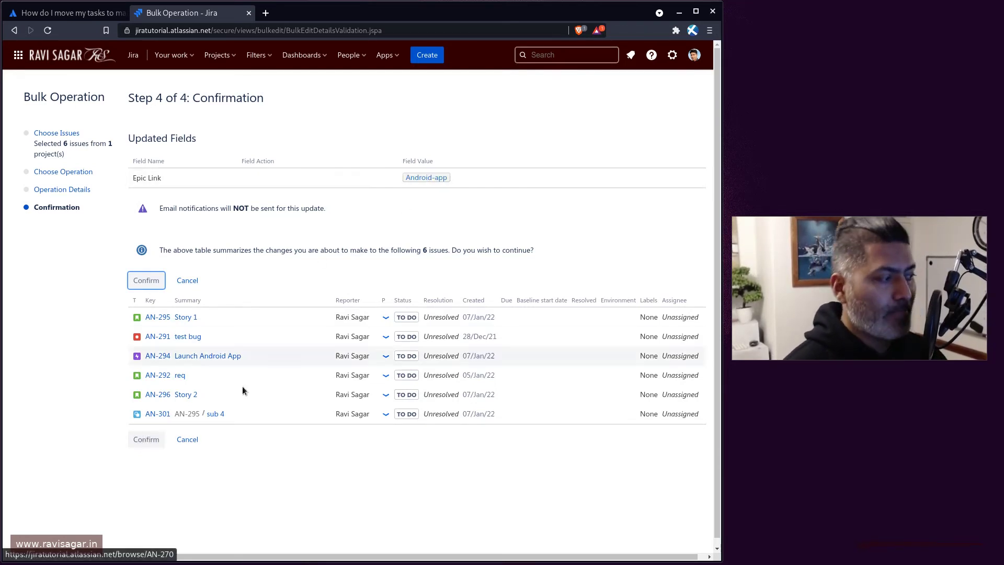
Step: Confirm the Android-app Epic Link bulk edit and acknowledge its completion
left_click(141, 442)
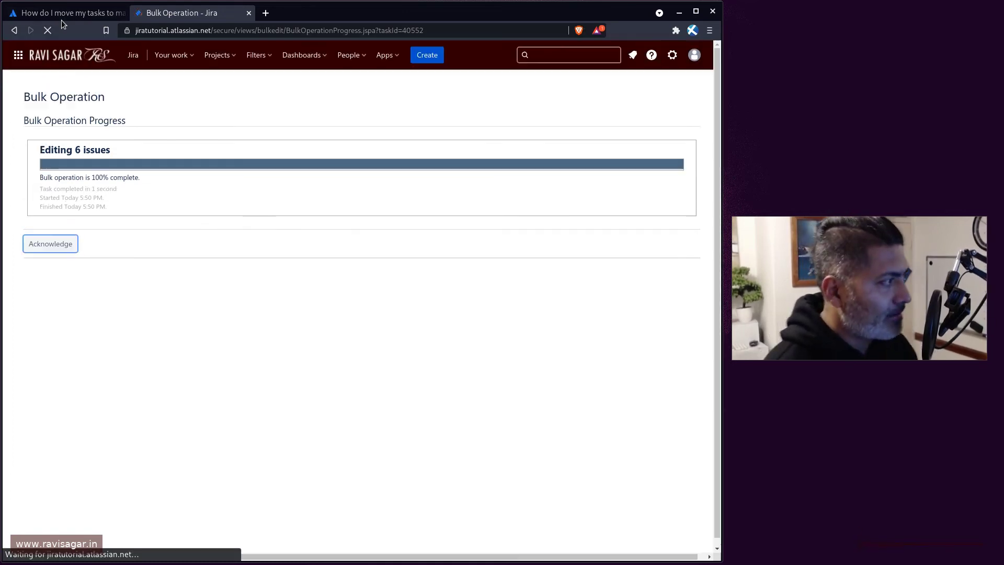
left_click(60, 244)
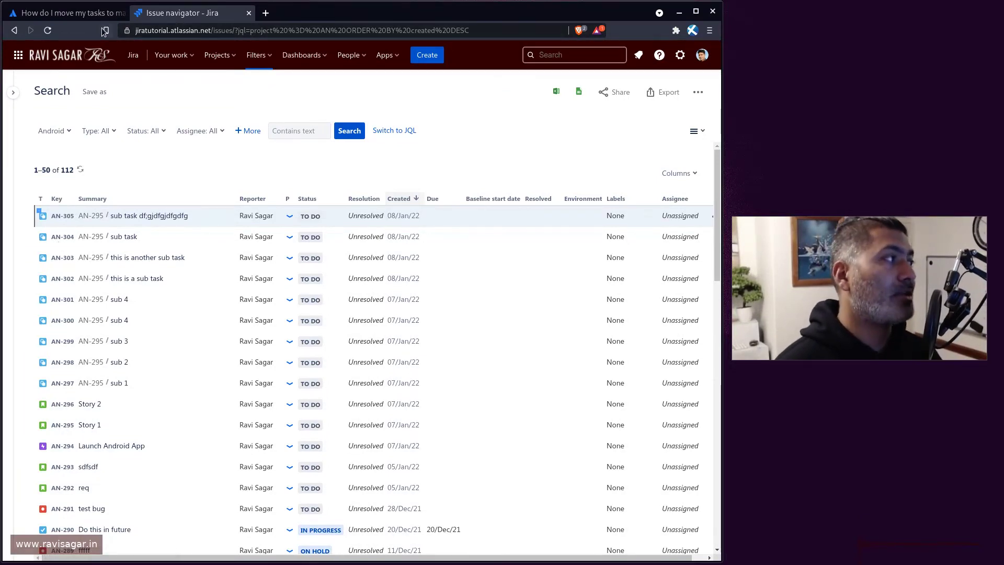
Step: Return to the Atlassian Community question about making tasks child issues under Epics
left_click(68, 12)
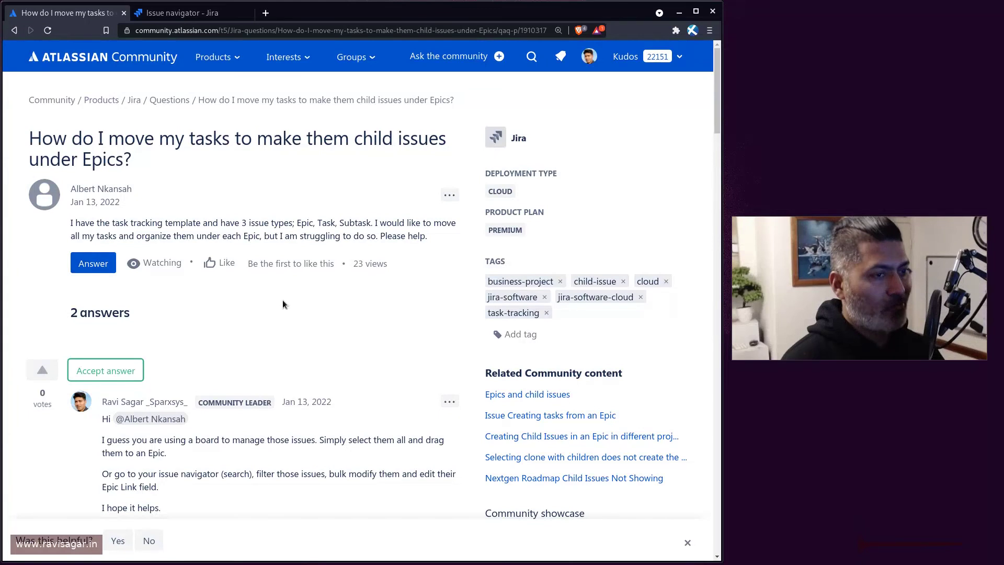